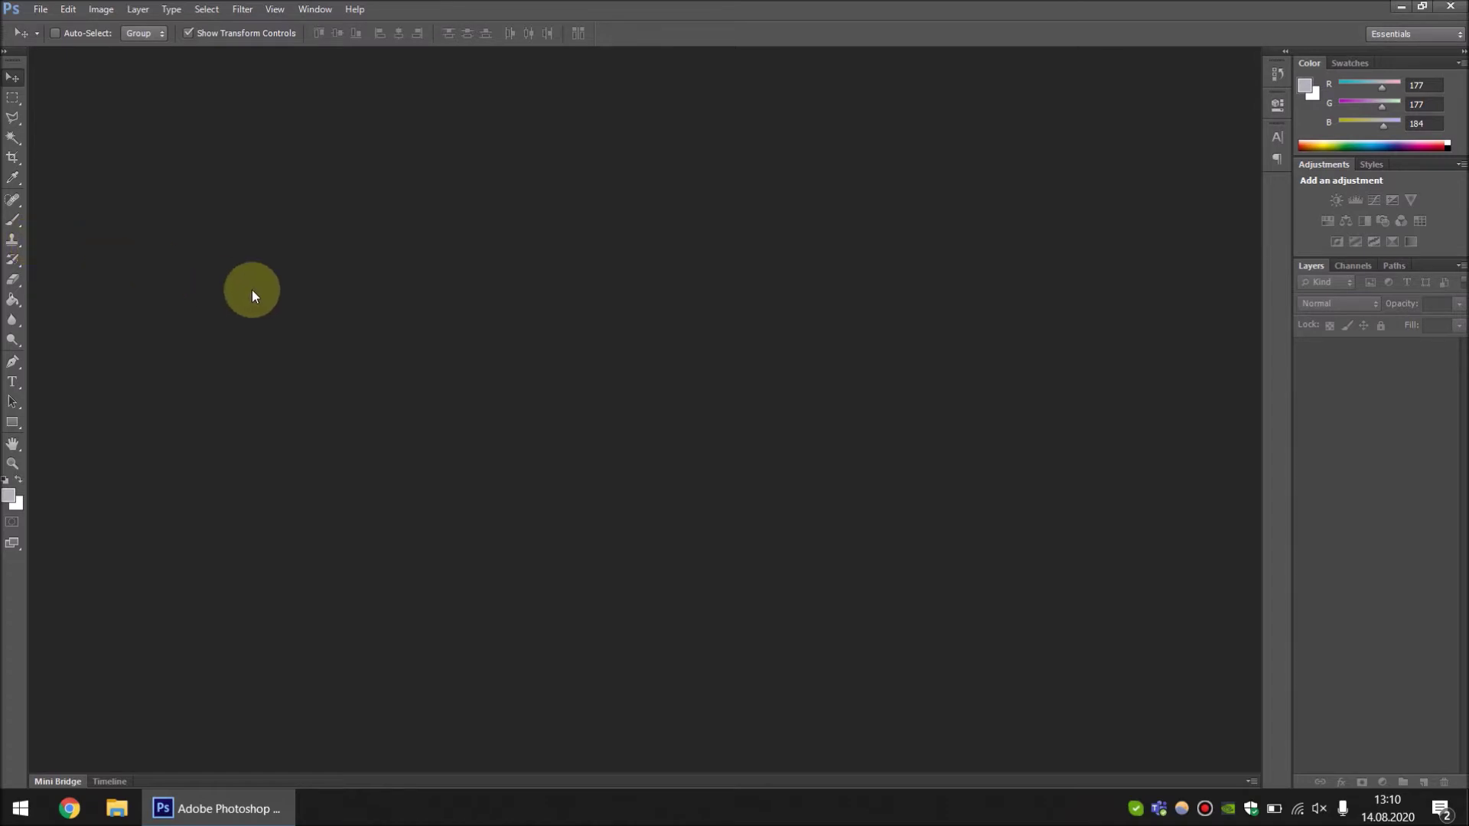
Step: Select the Crop Tool and show its variants: Perspective Crop, Slice and Slice Select
left_click(20, 159)
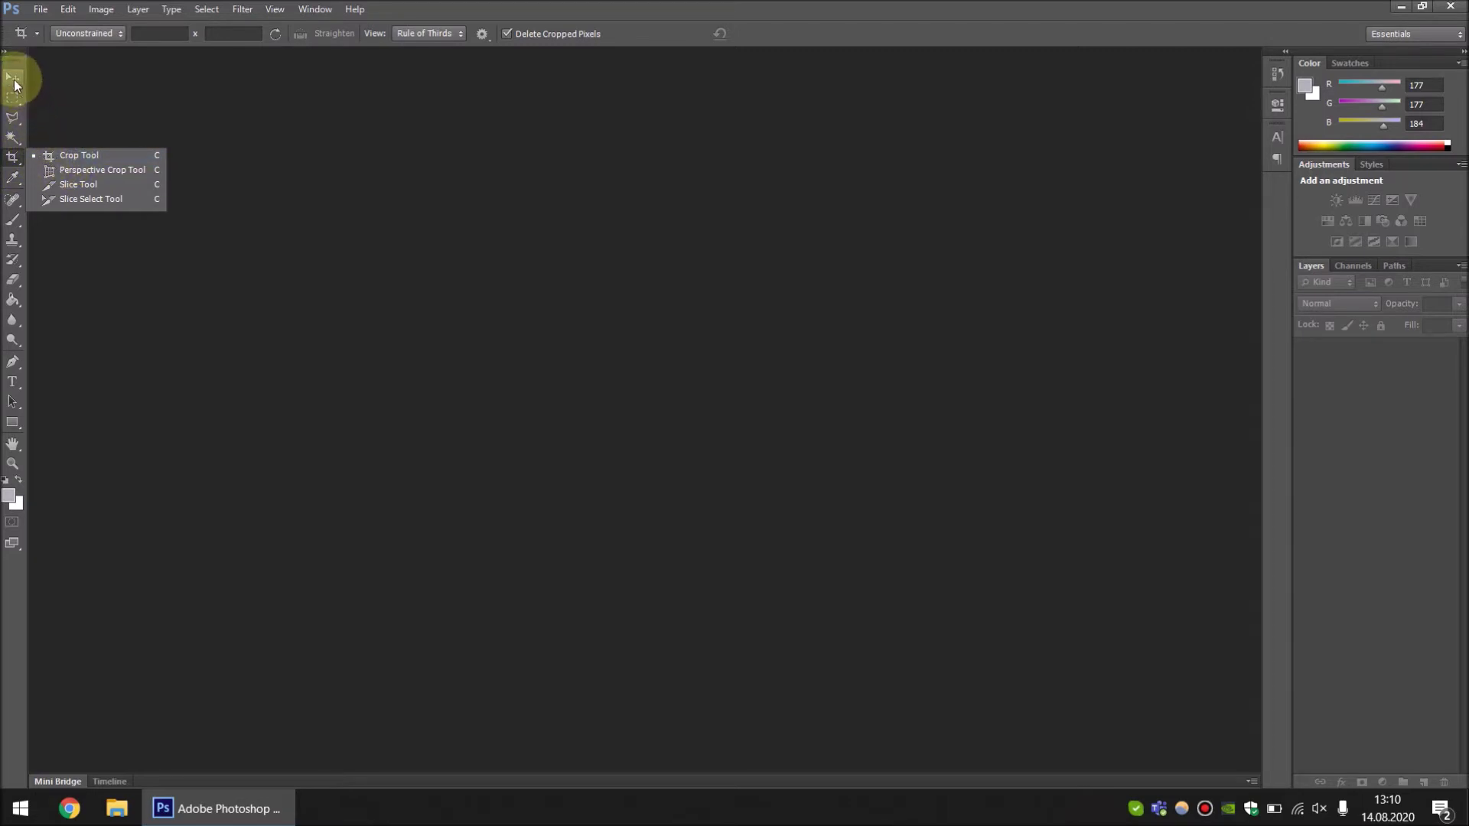
Step: Keep the rectangular Crop Tool and open tablo.jpg from the desktop by dragging it into Photoshop
left_click(86, 158)
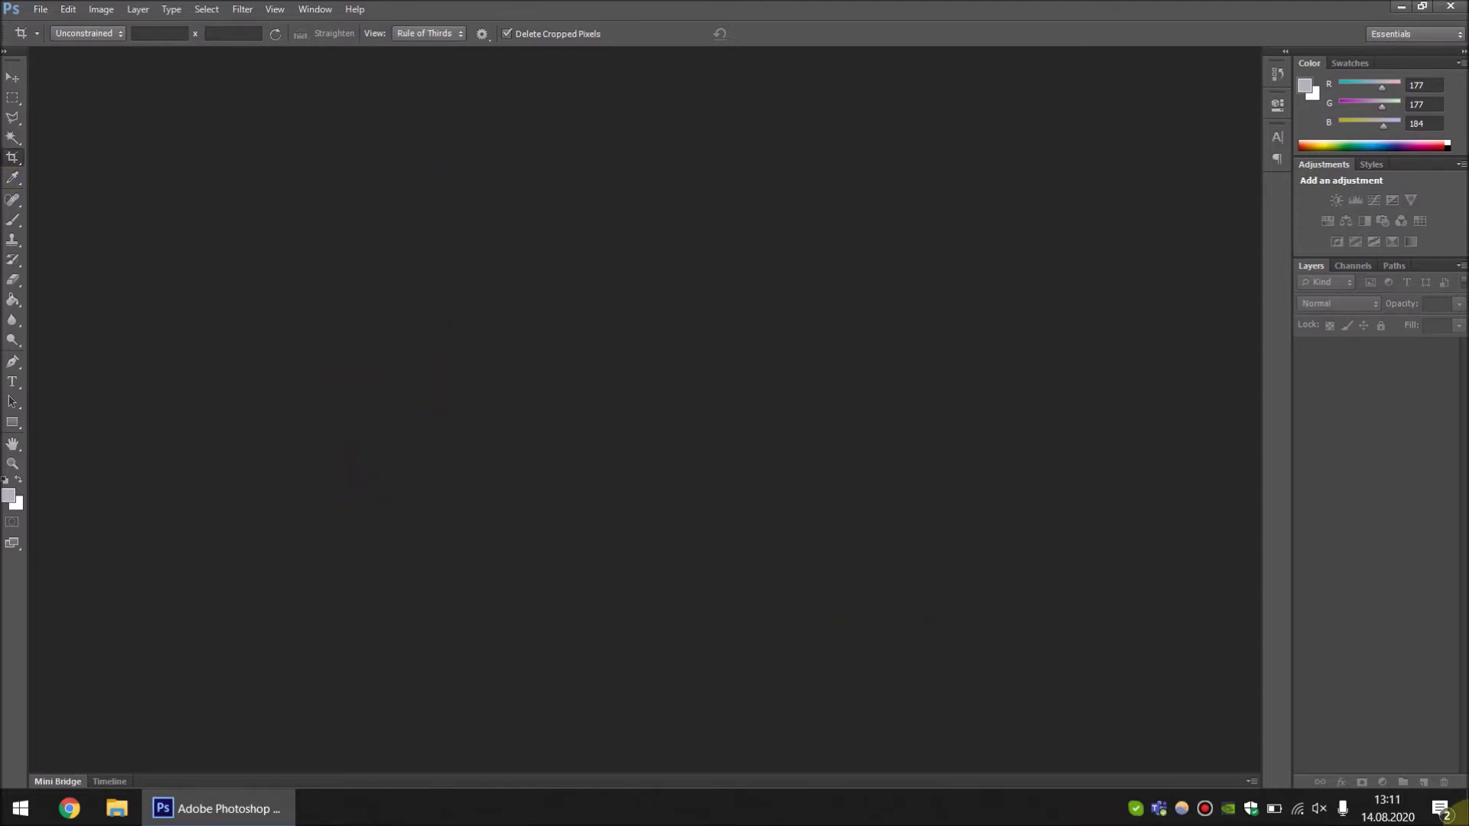
left_click(1465, 815)
left_click(837, 516)
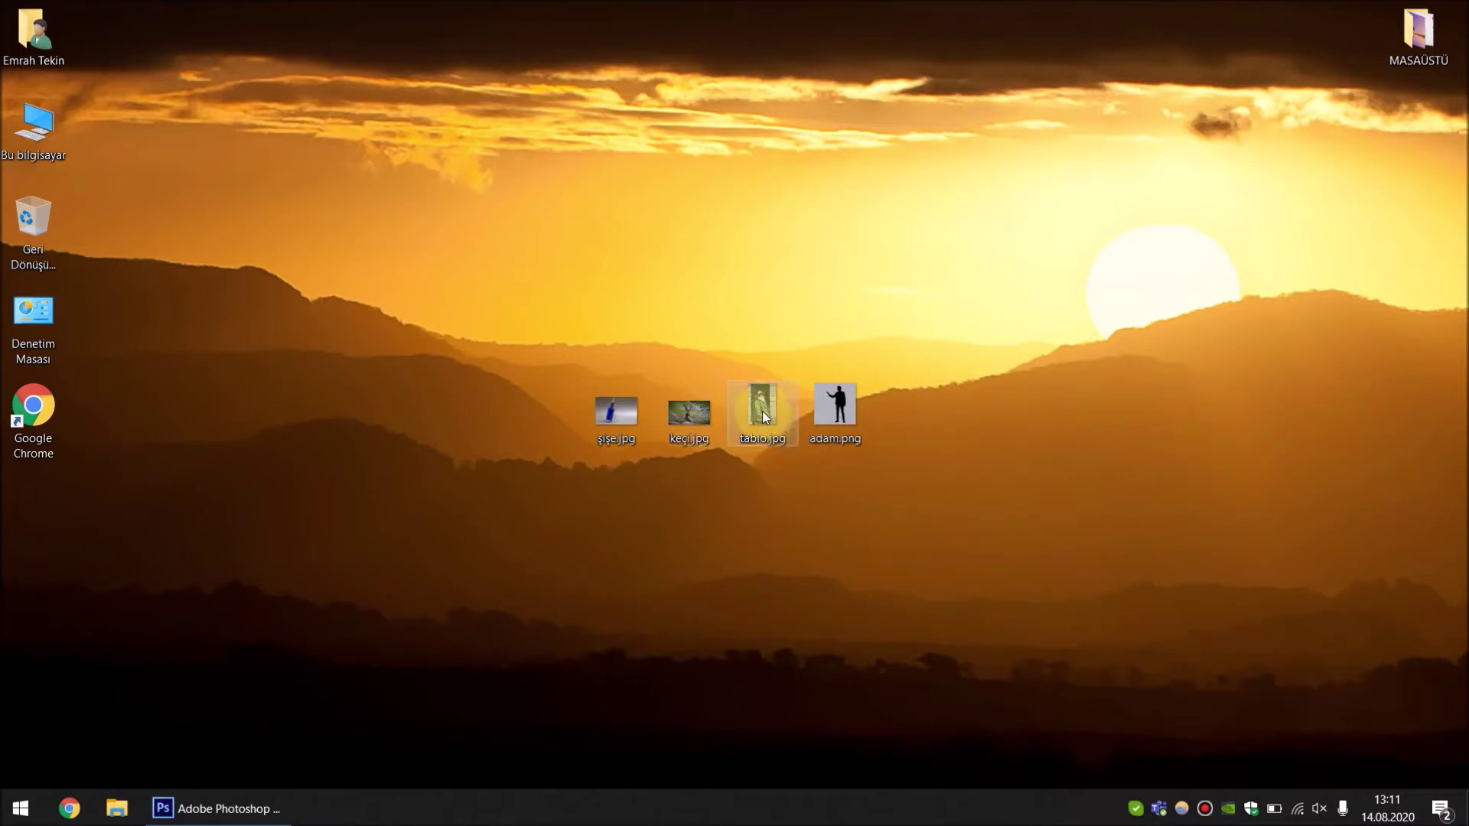
left_click_drag(763, 414, 461, 562)
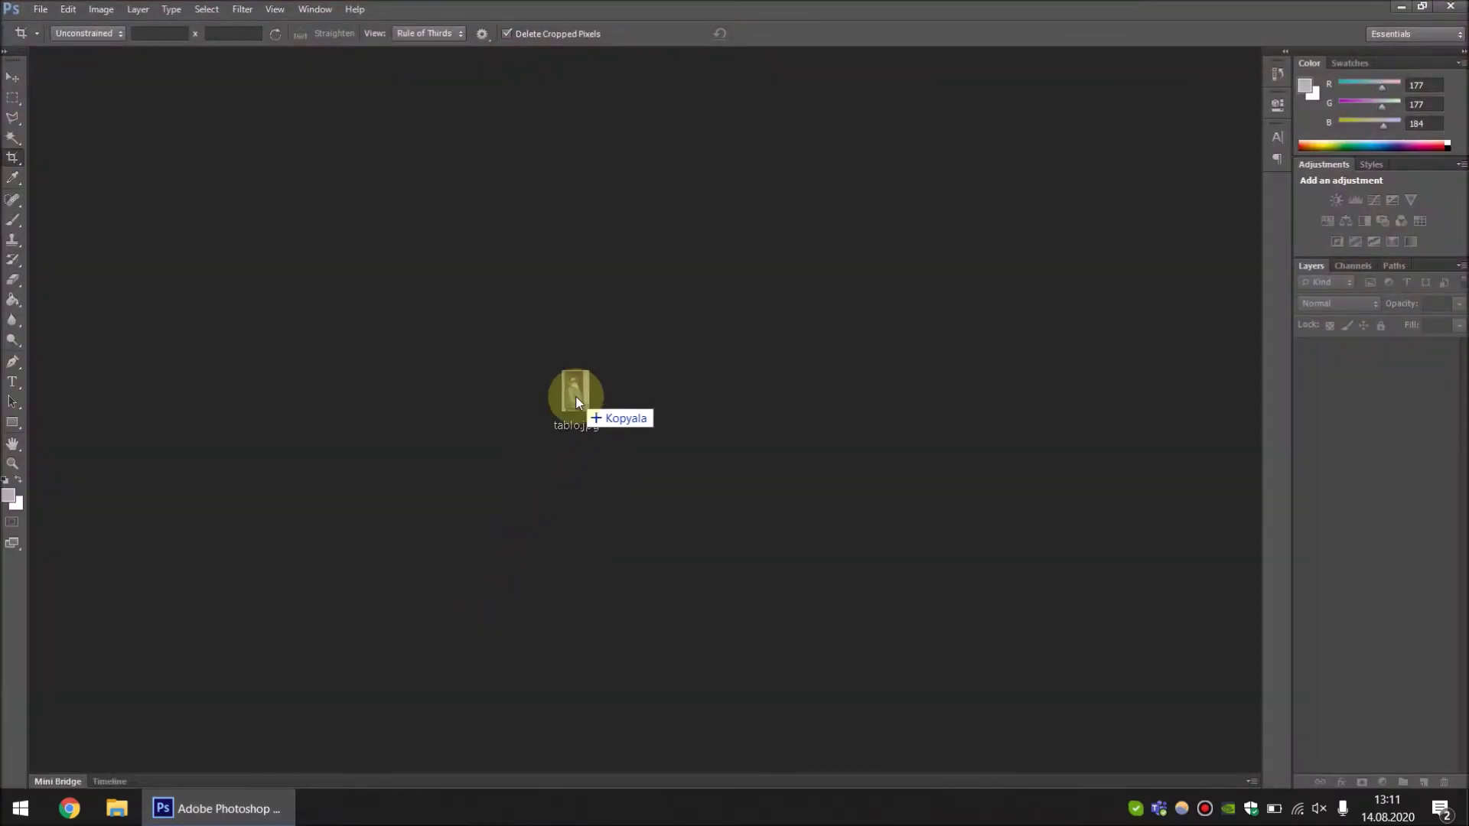
left_click_drag(461, 561, 574, 398)
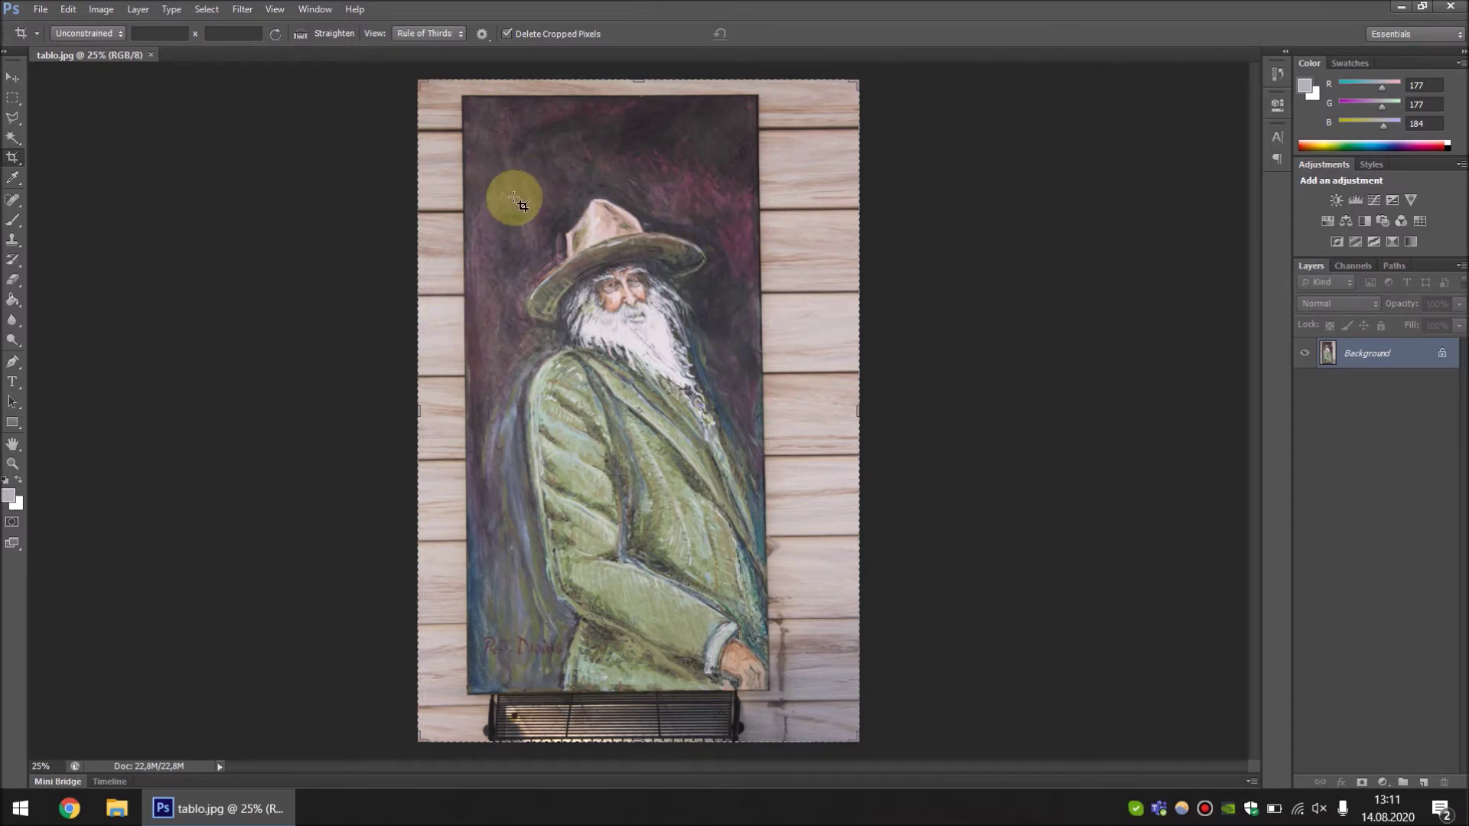
Step: Crop tablo.jpg to the man's hatted head and beard, adjusting the top and left edges
mouse_move(517, 184)
left_mouse_down()
mouse_move(719, 344)
mouse_move(726, 416)
left_mouse_up()
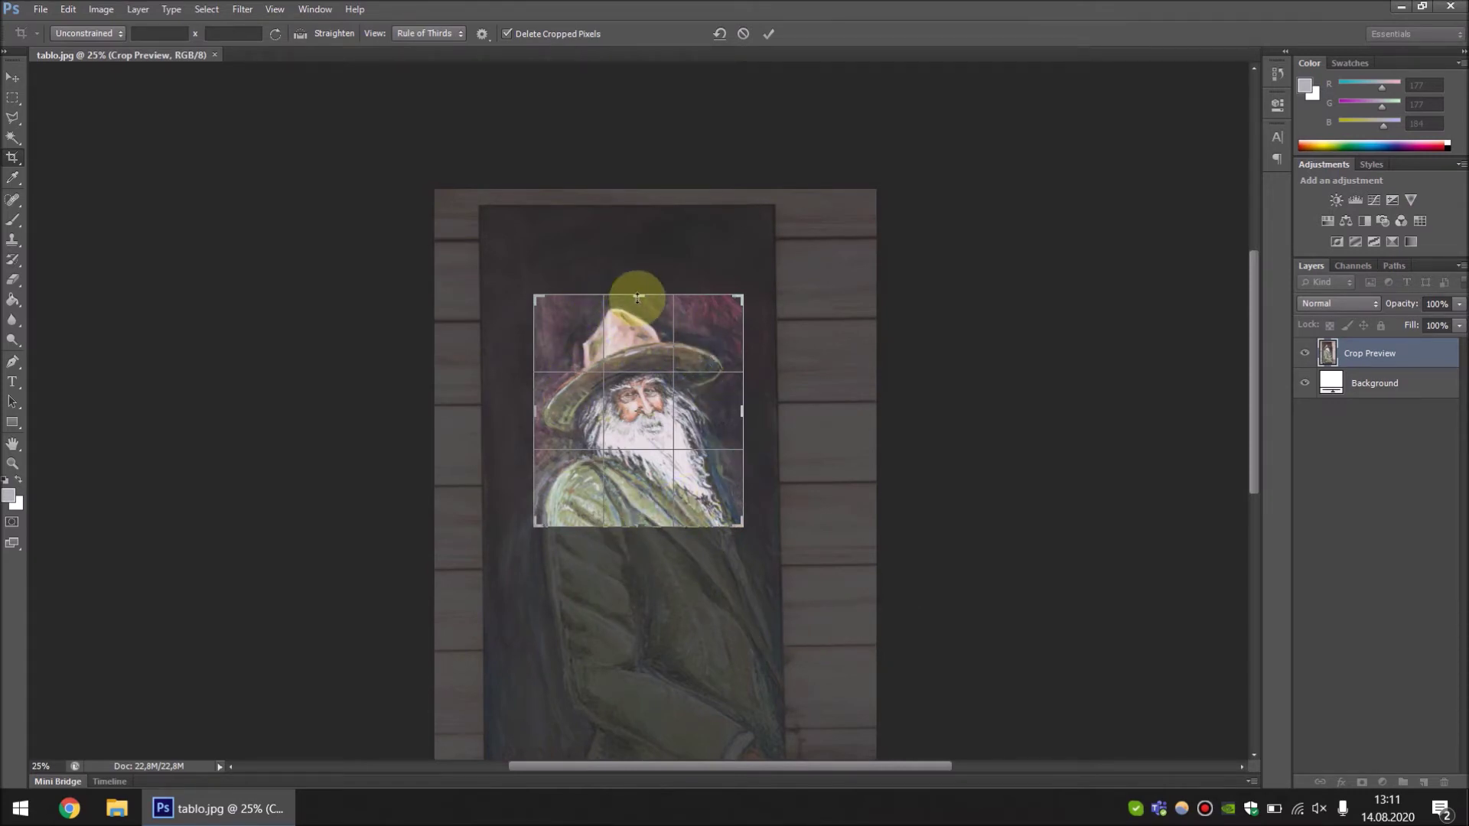
left_click_drag(638, 296, 639, 299)
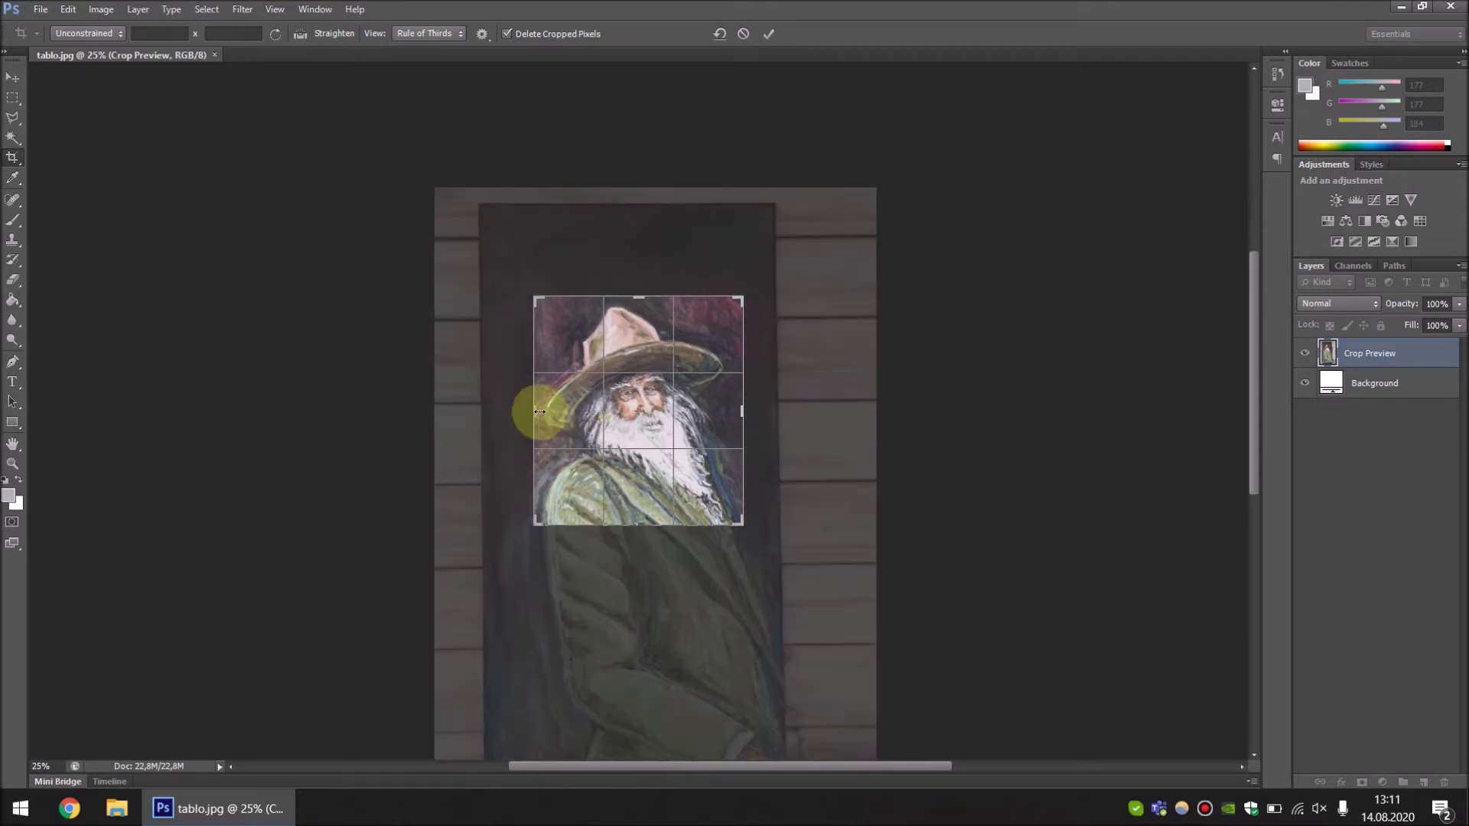
left_click_drag(542, 415, 532, 420)
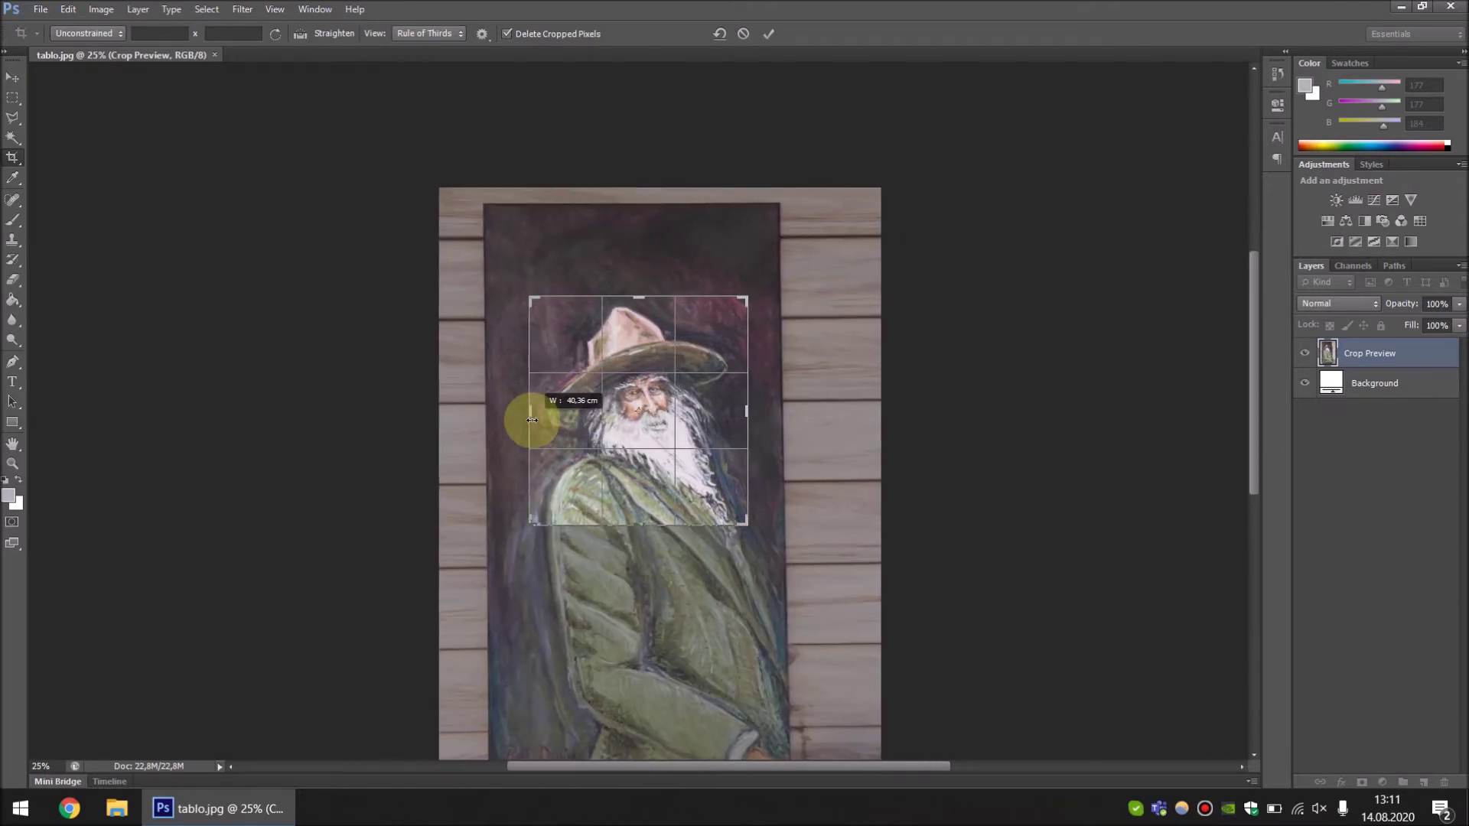
left_click_drag(532, 420, 534, 417)
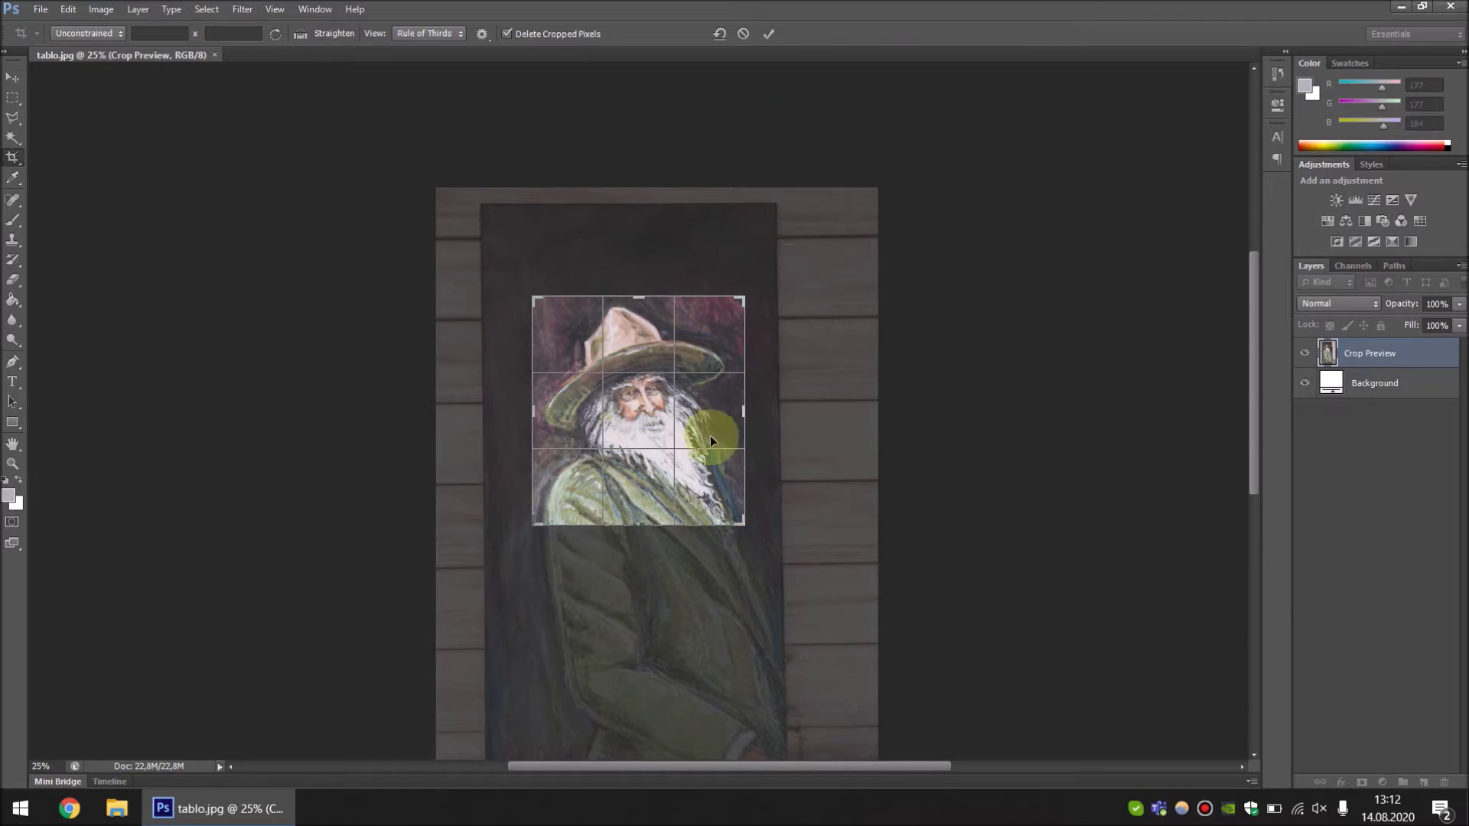
left_click(768, 35)
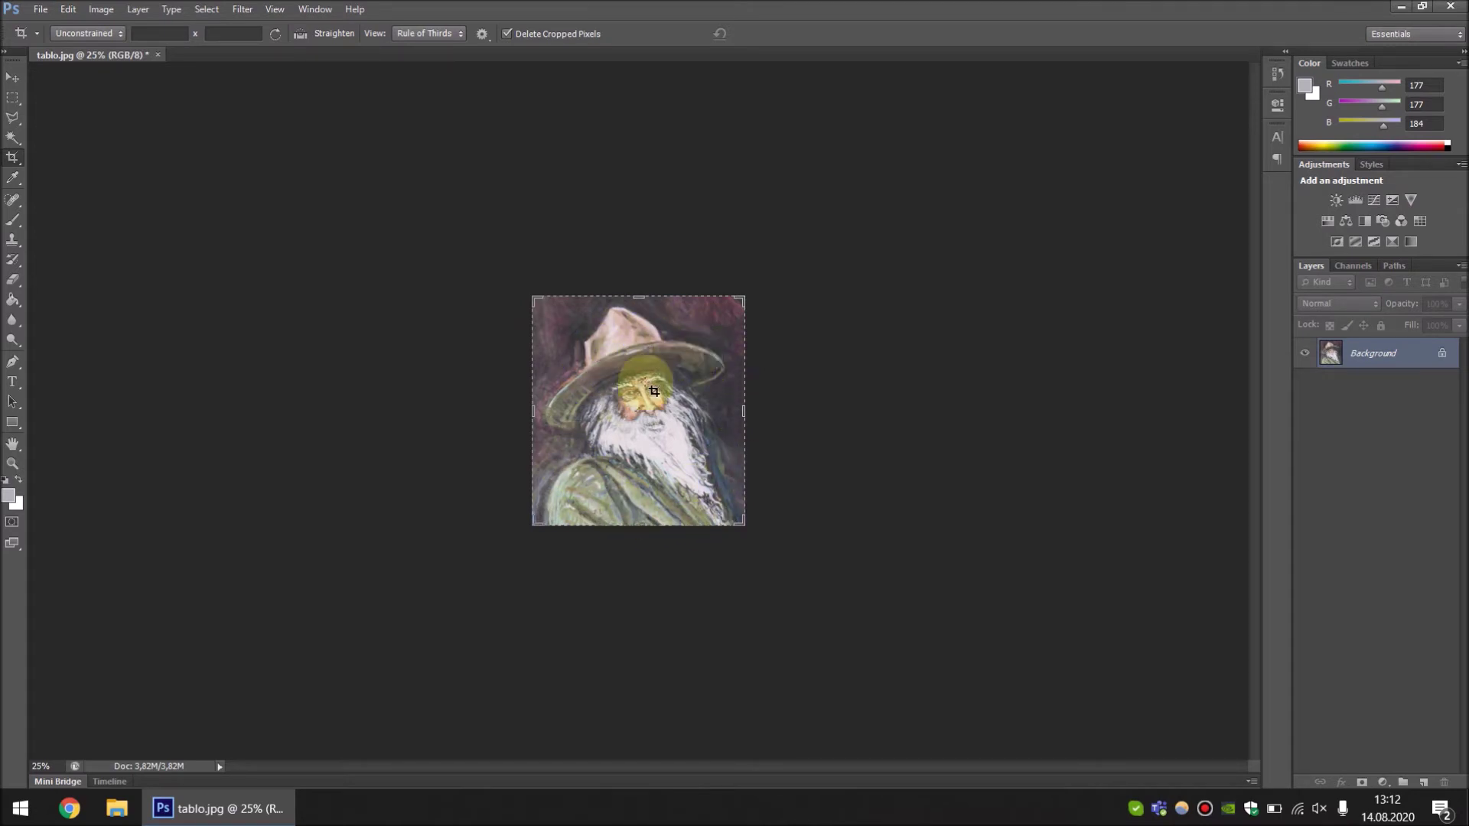
Step: Apply a tight crop around the man's eyes and zoom in
left_click_drag(609, 391, 670, 432)
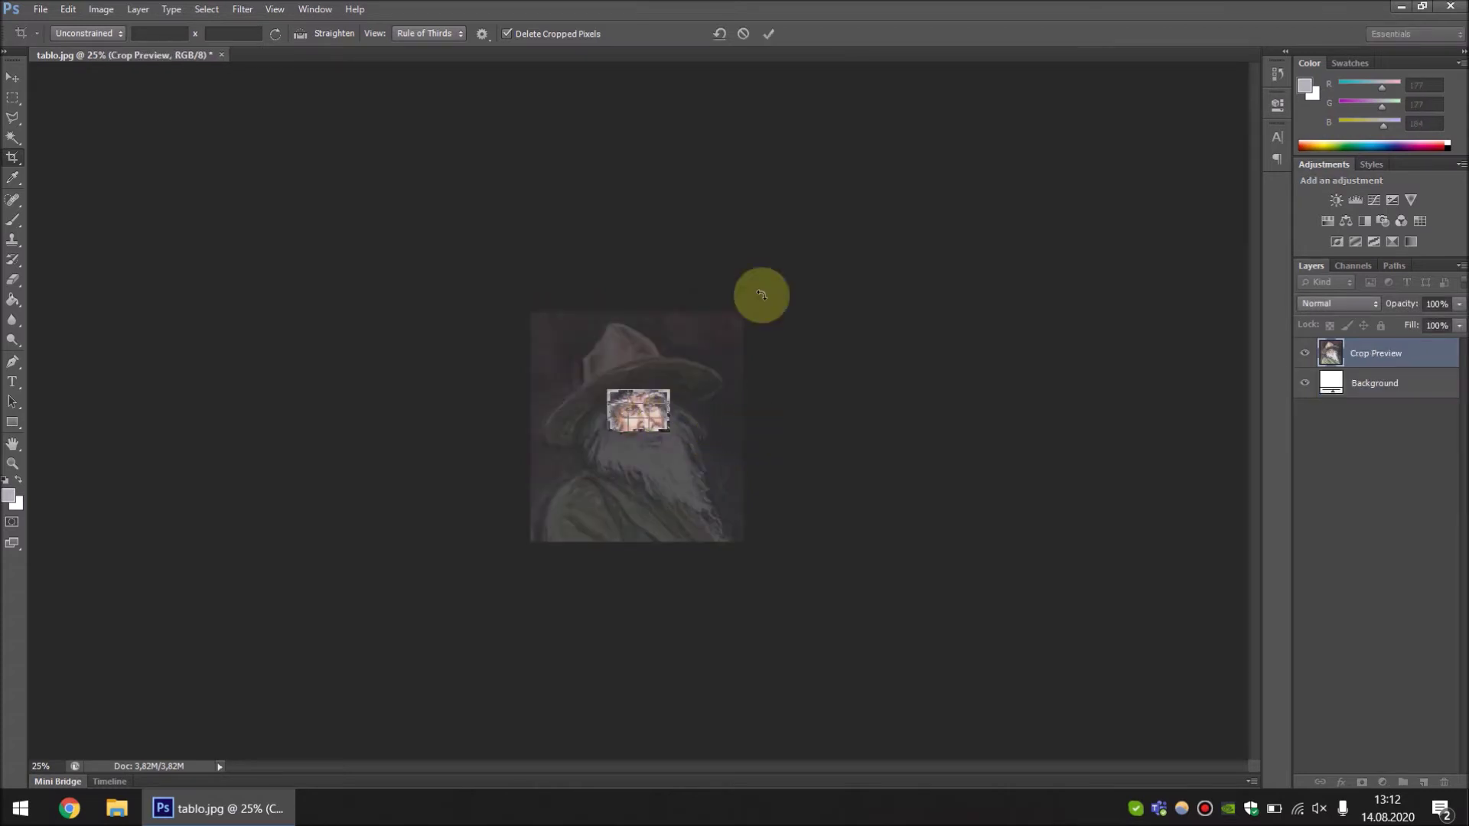
left_click(768, 34)
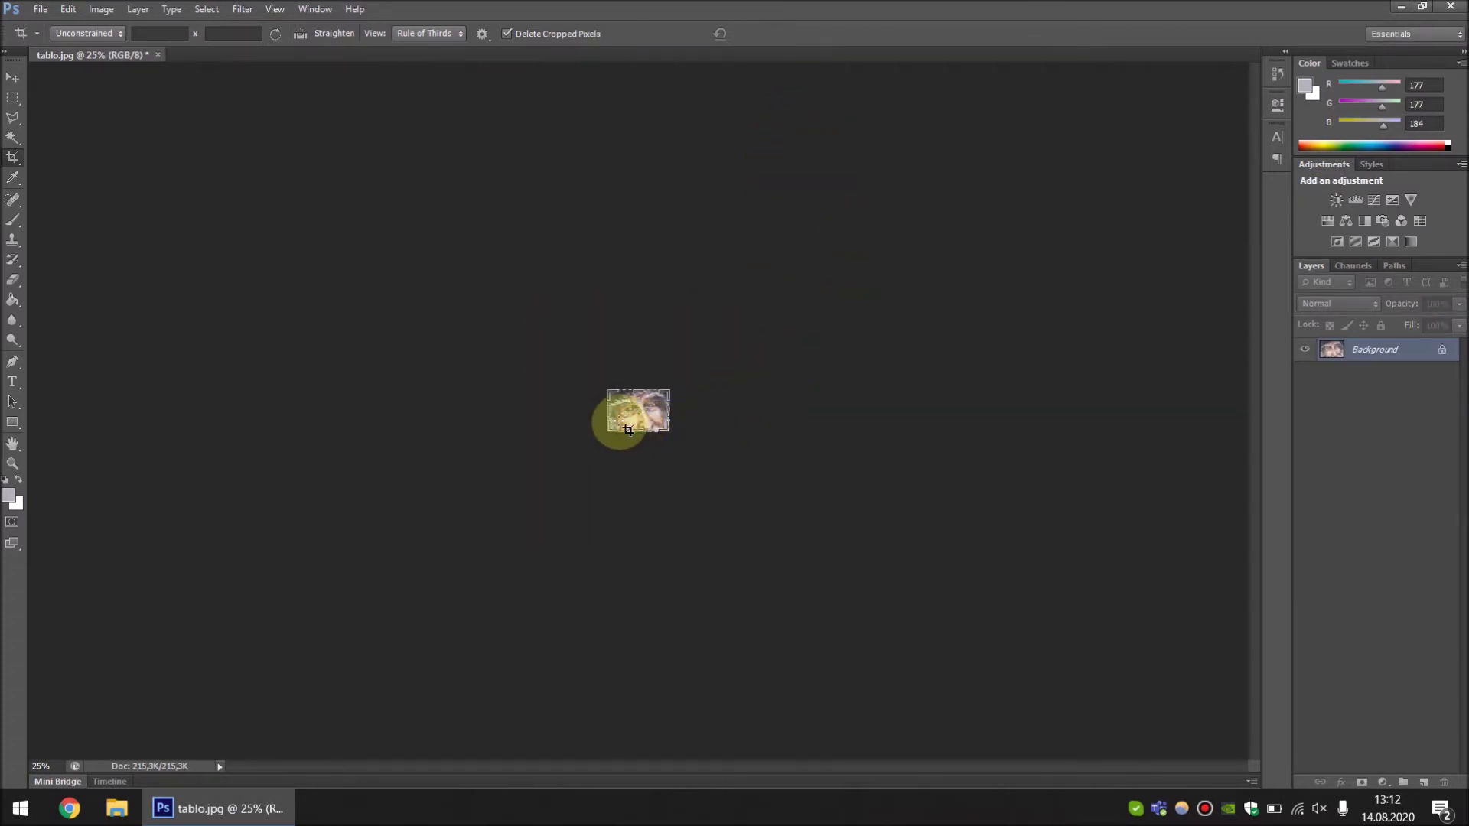
scroll(616, 468, "up", 4)
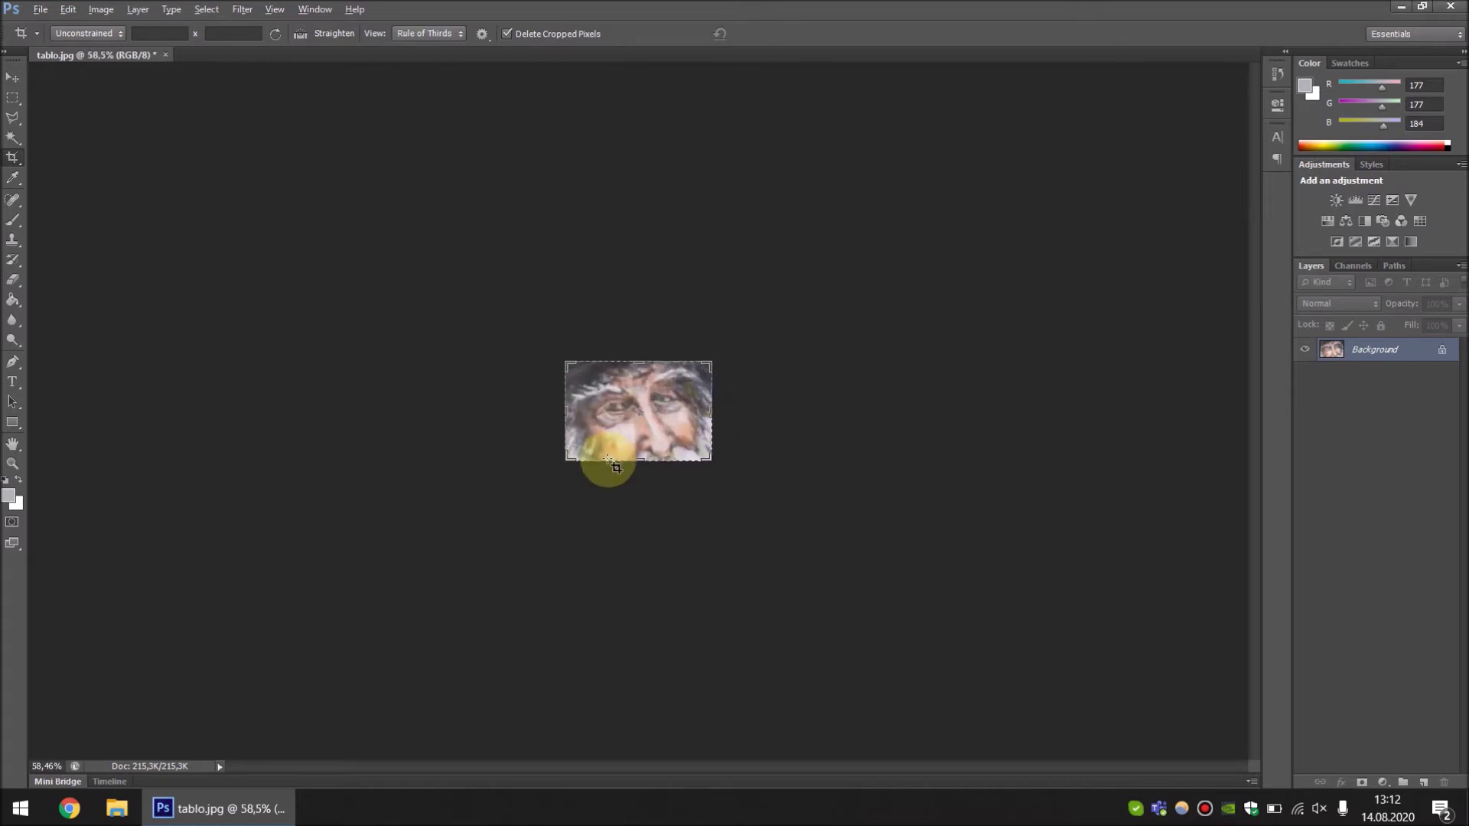
scroll(616, 468, "up", 4)
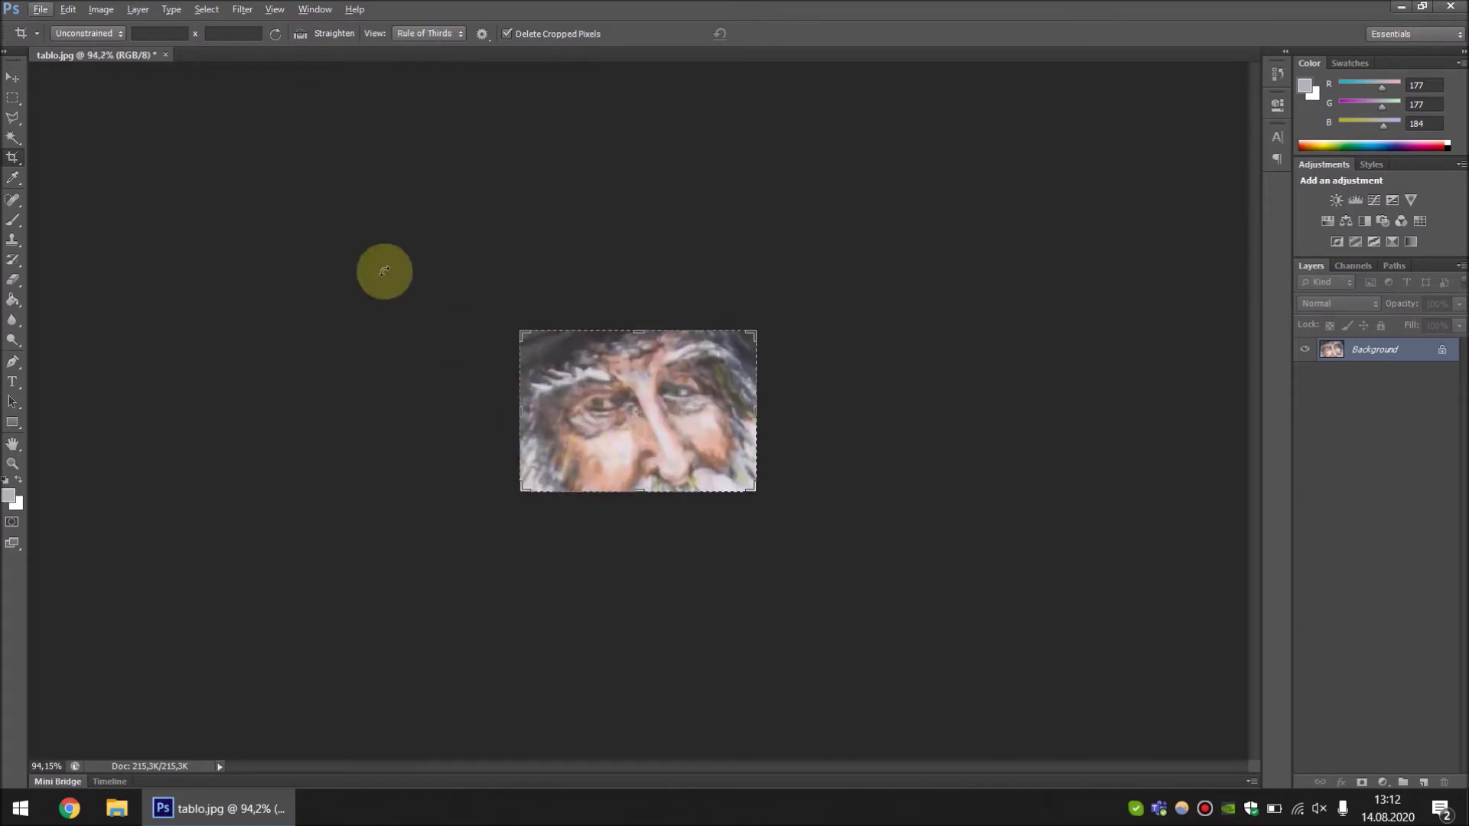
Step: Undo both crops to restore the full painting, then zoom out and recentre it
key("ctrl+z")
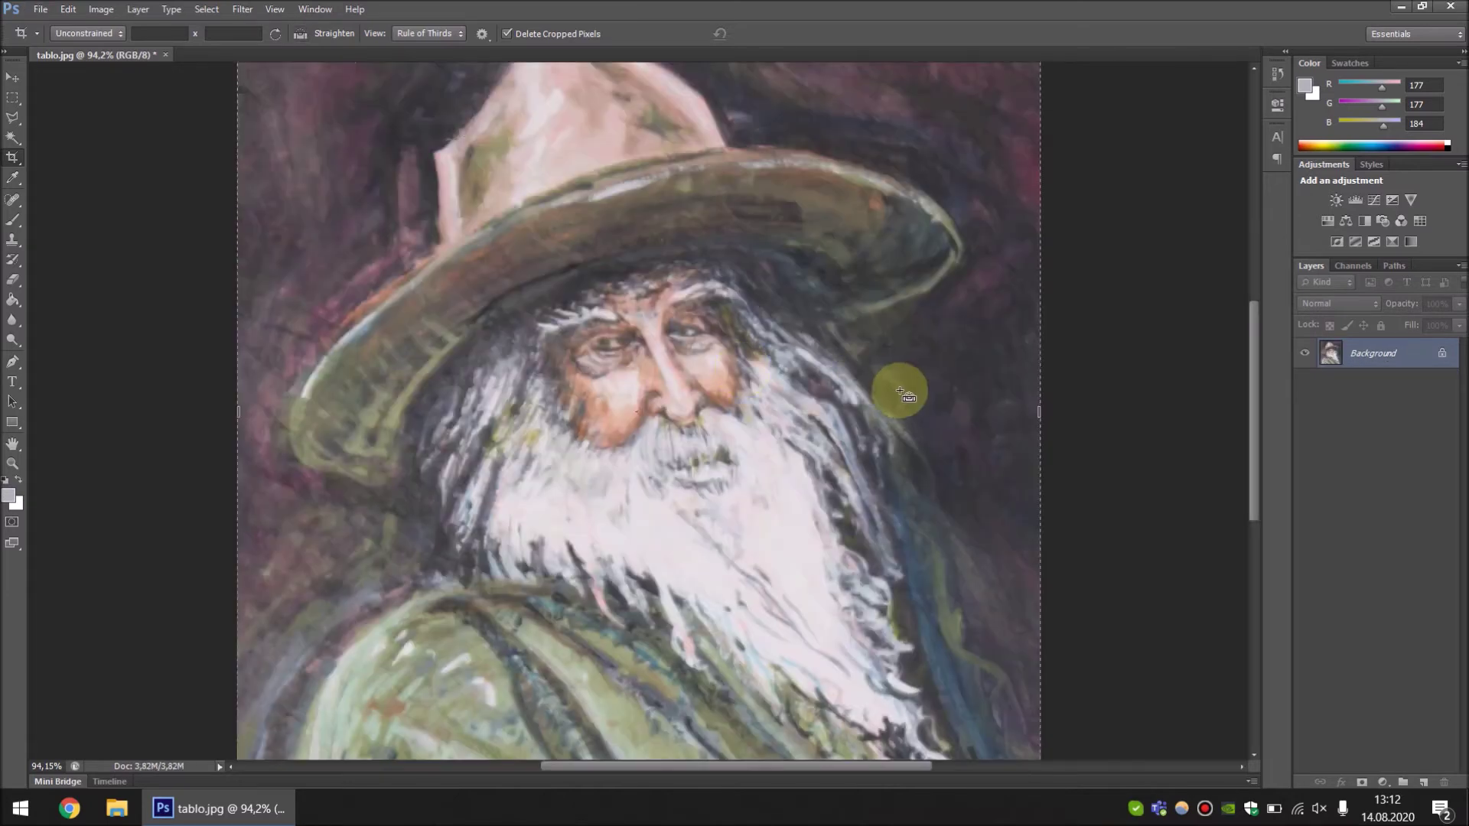
key("ctrl+alt+z")
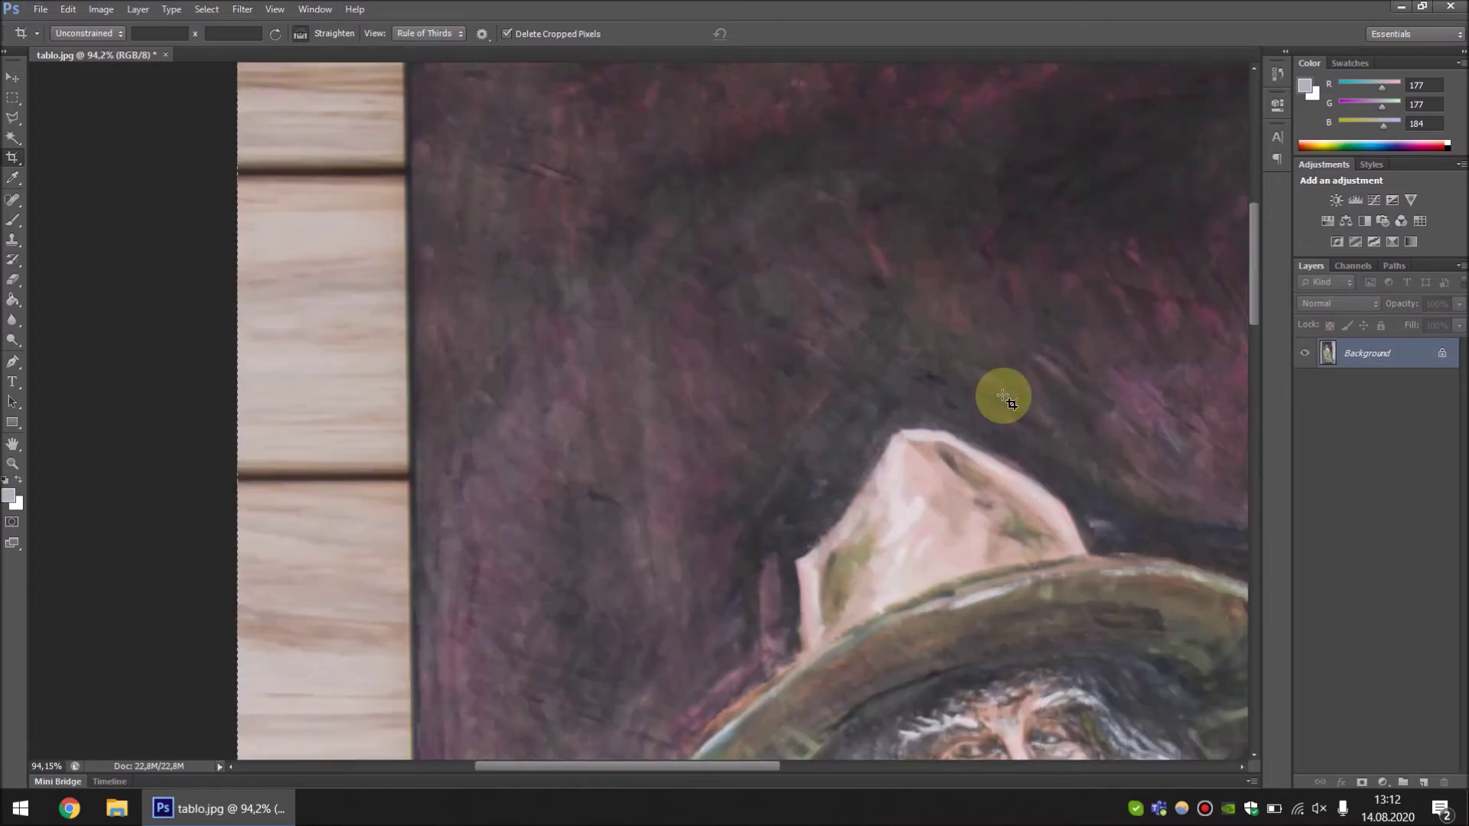
scroll(1005, 399, "down", 4)
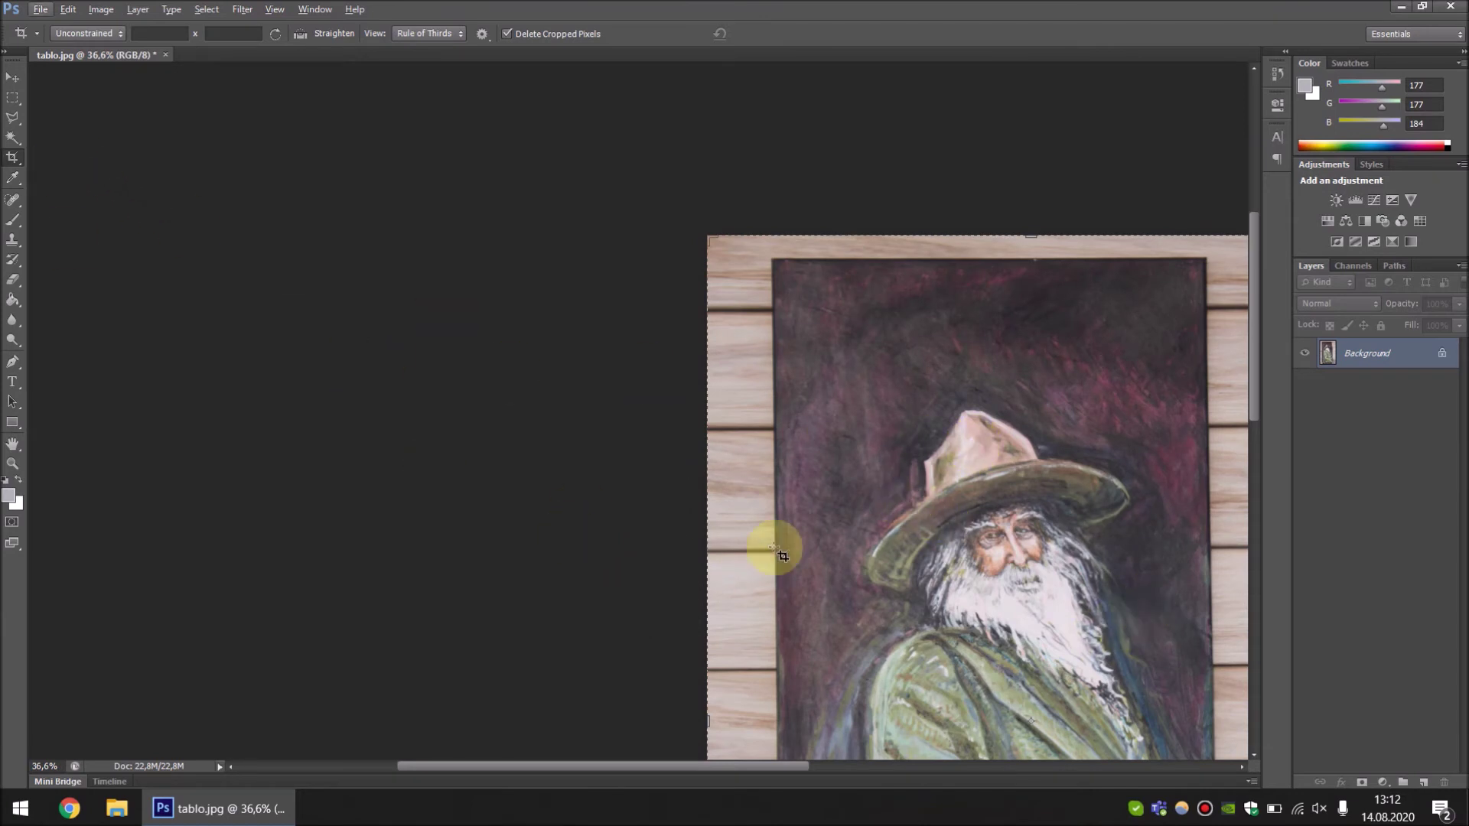
left_click_drag(961, 575, 651, 407)
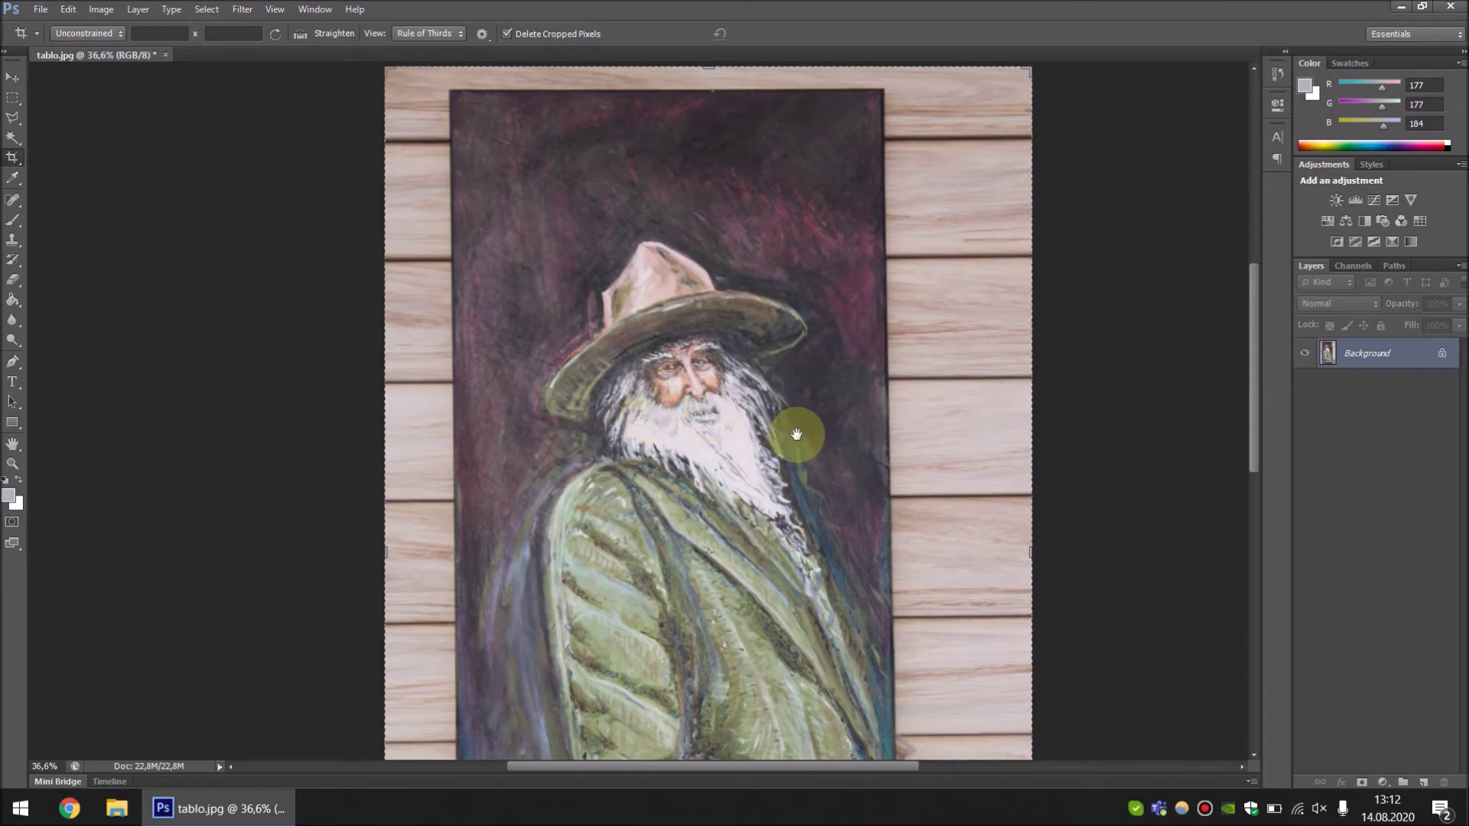
mouse_move(843, 449)
left_mouse_down()
mouse_move(770, 410)
mouse_move(920, 318)
mouse_move(892, 508)
mouse_move(810, 400)
mouse_move(813, 373)
left_mouse_up()
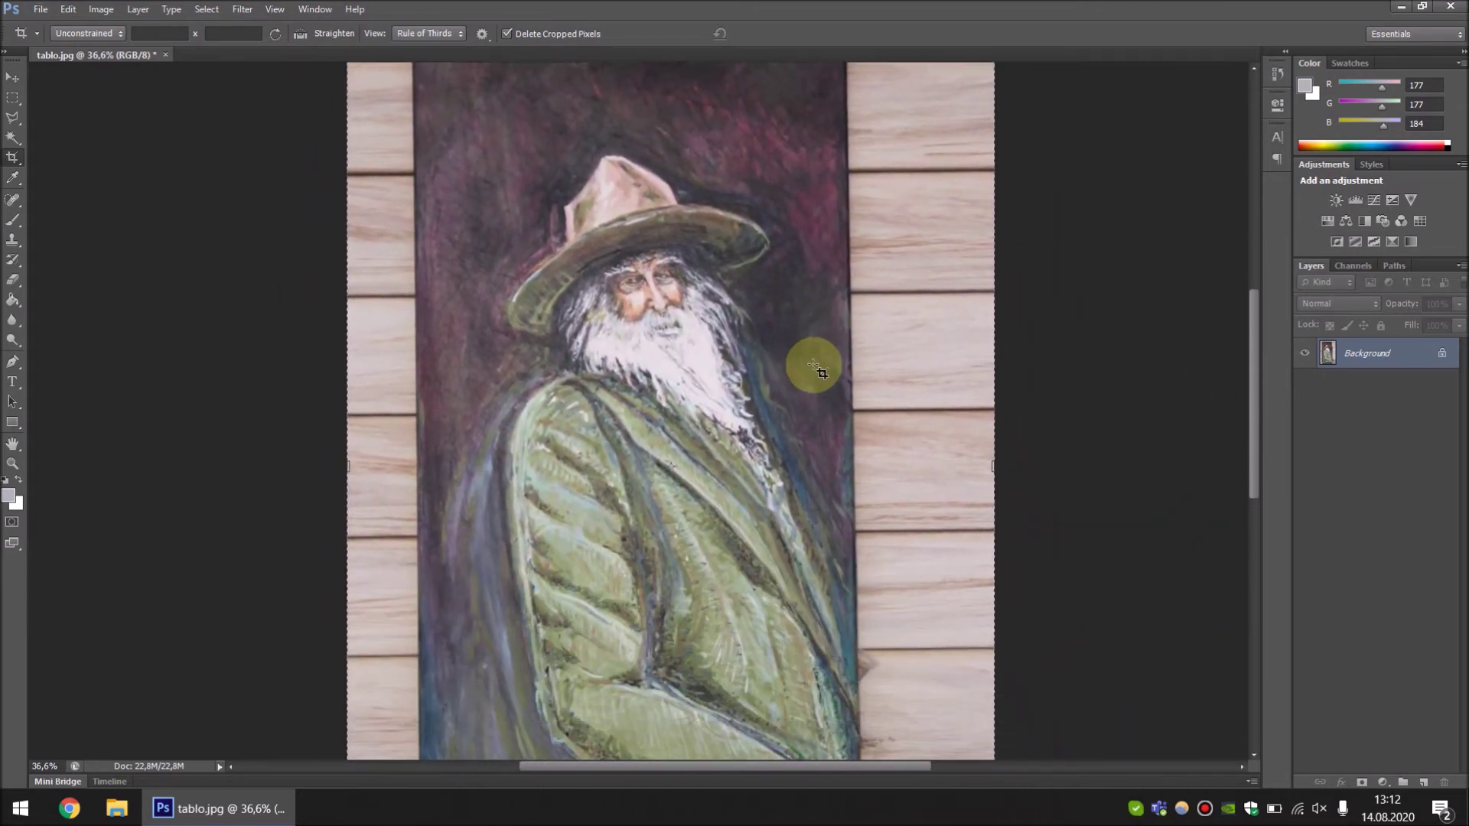
scroll(813, 373, "down", 1)
scroll(814, 372, "down", 2)
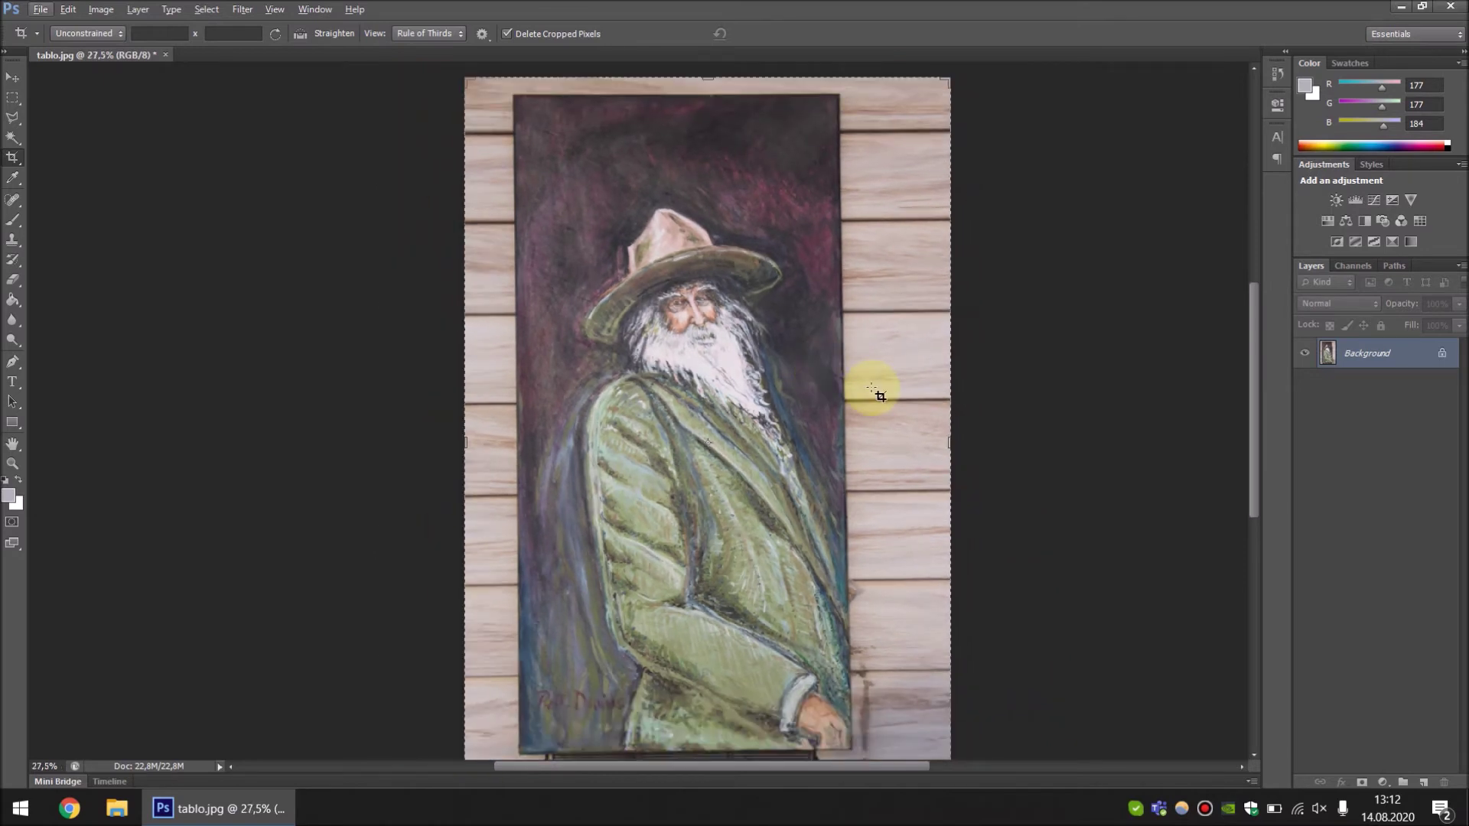
Step: Frame a crop around the painting's canvas, cancel it, and list the crop tool variants
mouse_move(810, 410)
left_mouse_down()
mouse_move(734, 377)
mouse_move(873, 278)
mouse_move(880, 426)
mouse_move(770, 433)
mouse_move(798, 360)
mouse_move(793, 386)
left_mouse_up()
key("ctrl+minus")
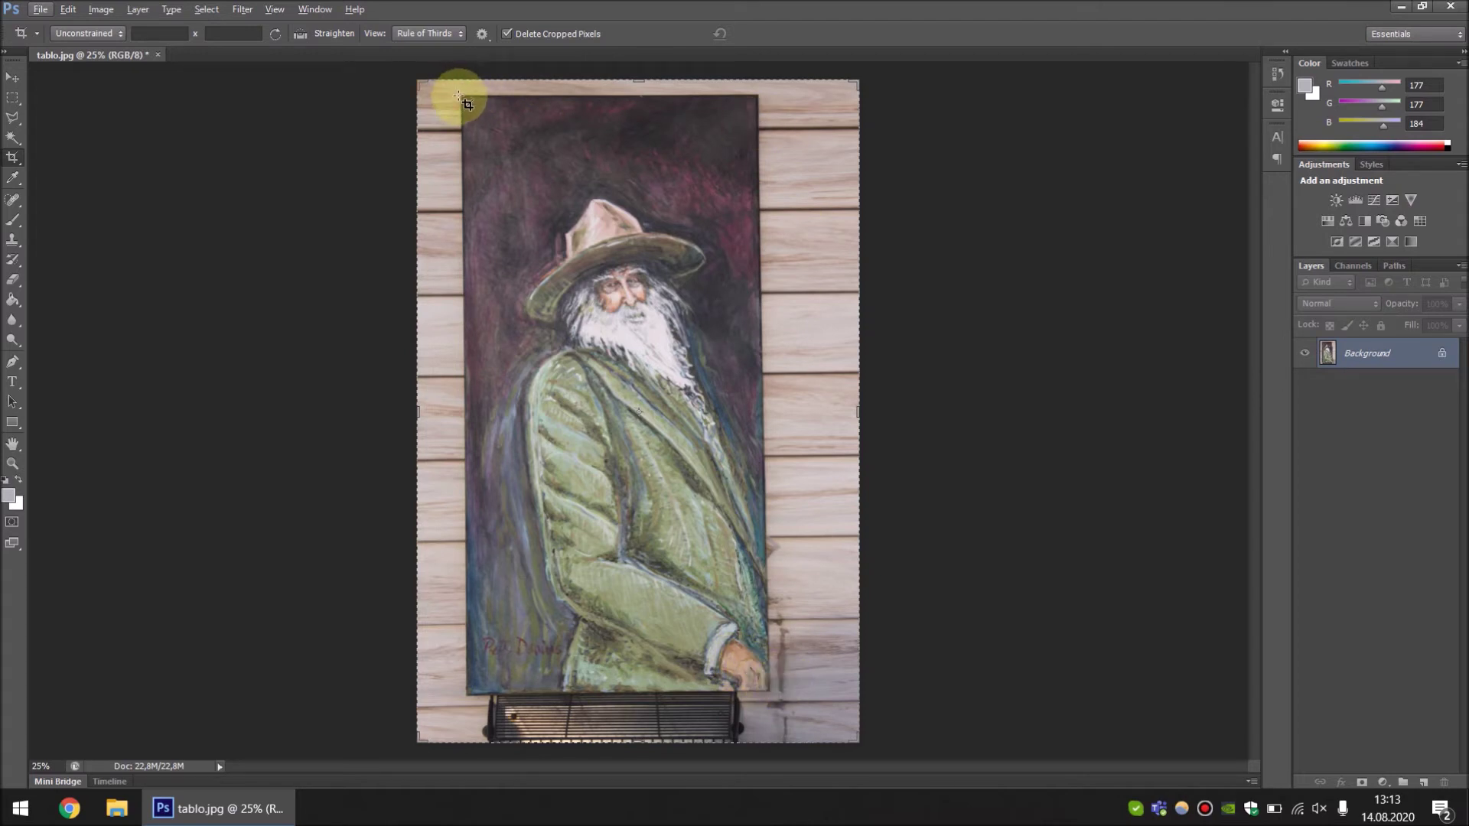
mouse_move(460, 96)
left_mouse_down()
mouse_move(767, 537)
mouse_move(770, 687)
left_mouse_up()
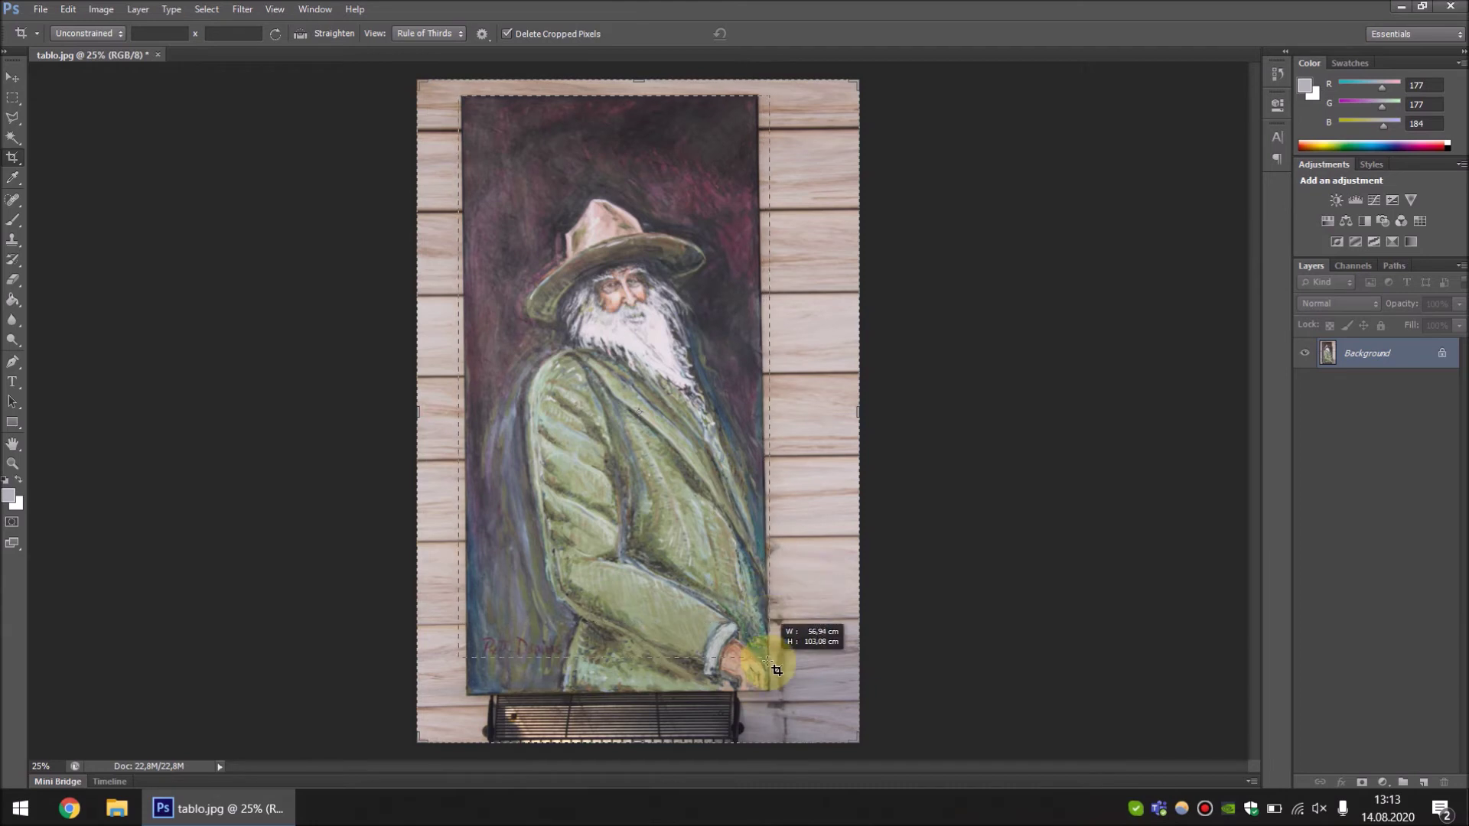
left_click_drag(777, 696, 772, 692)
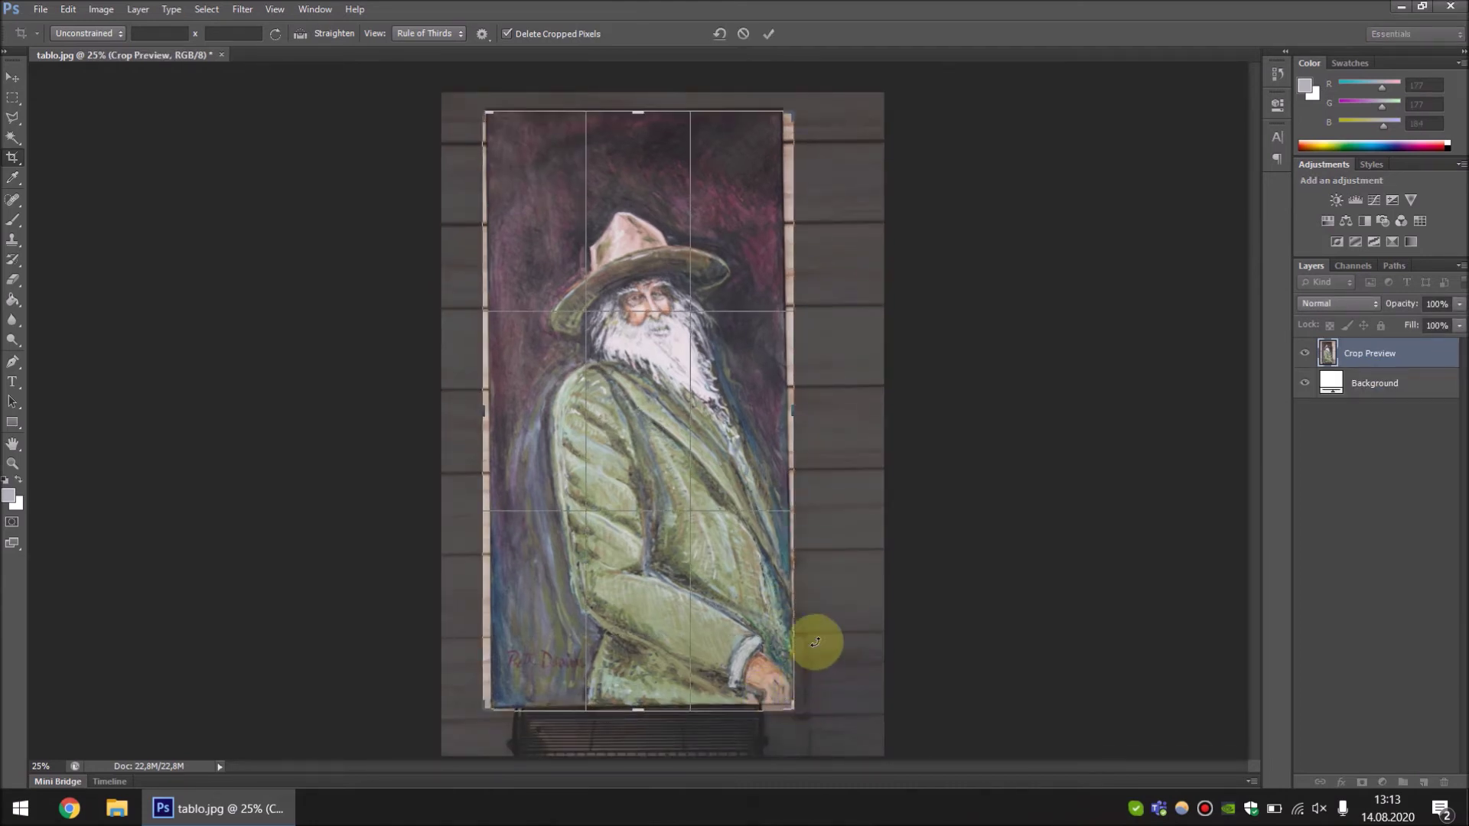
left_click_drag(794, 411, 790, 413)
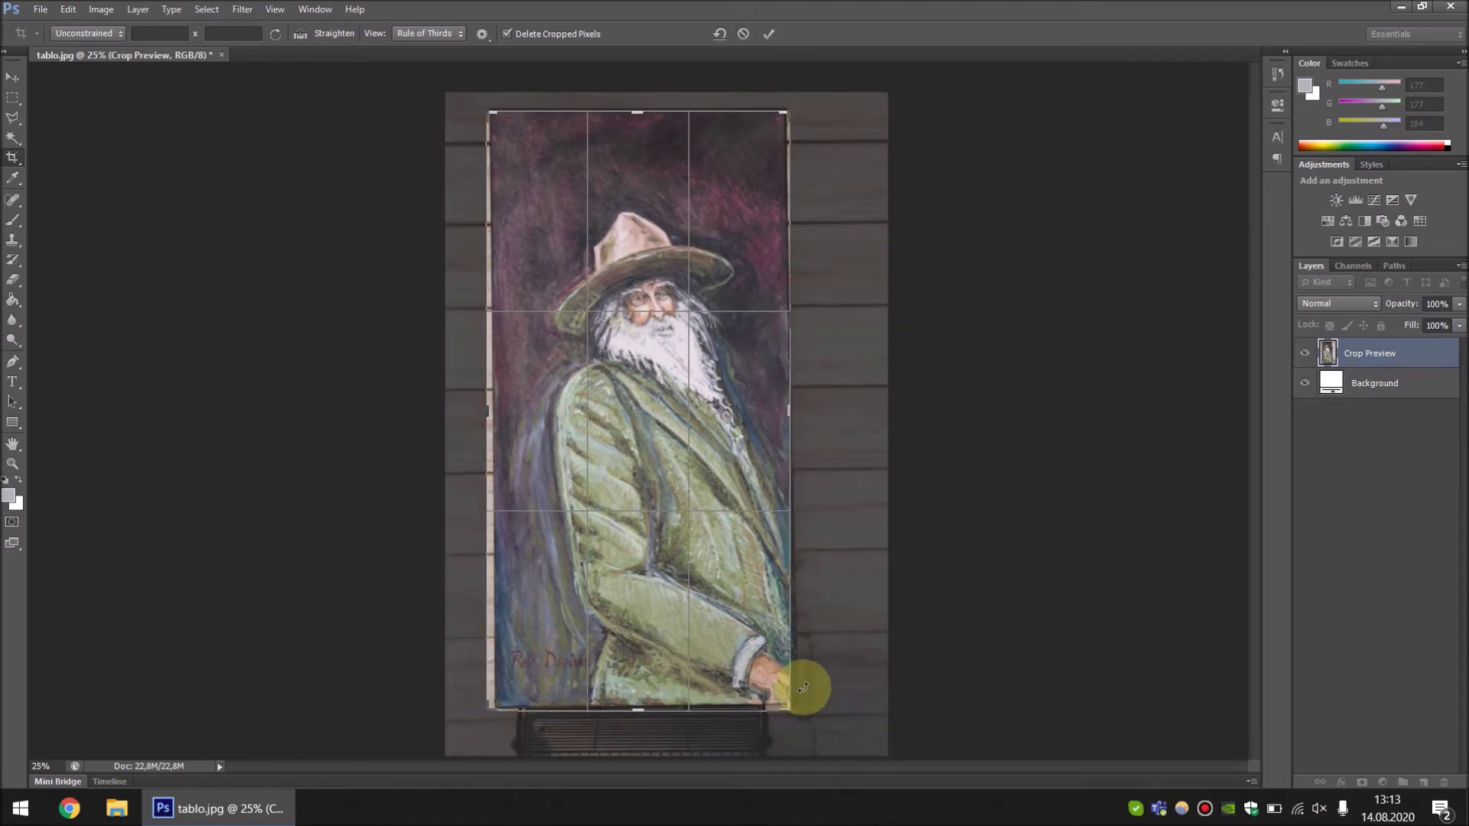
left_click(742, 34)
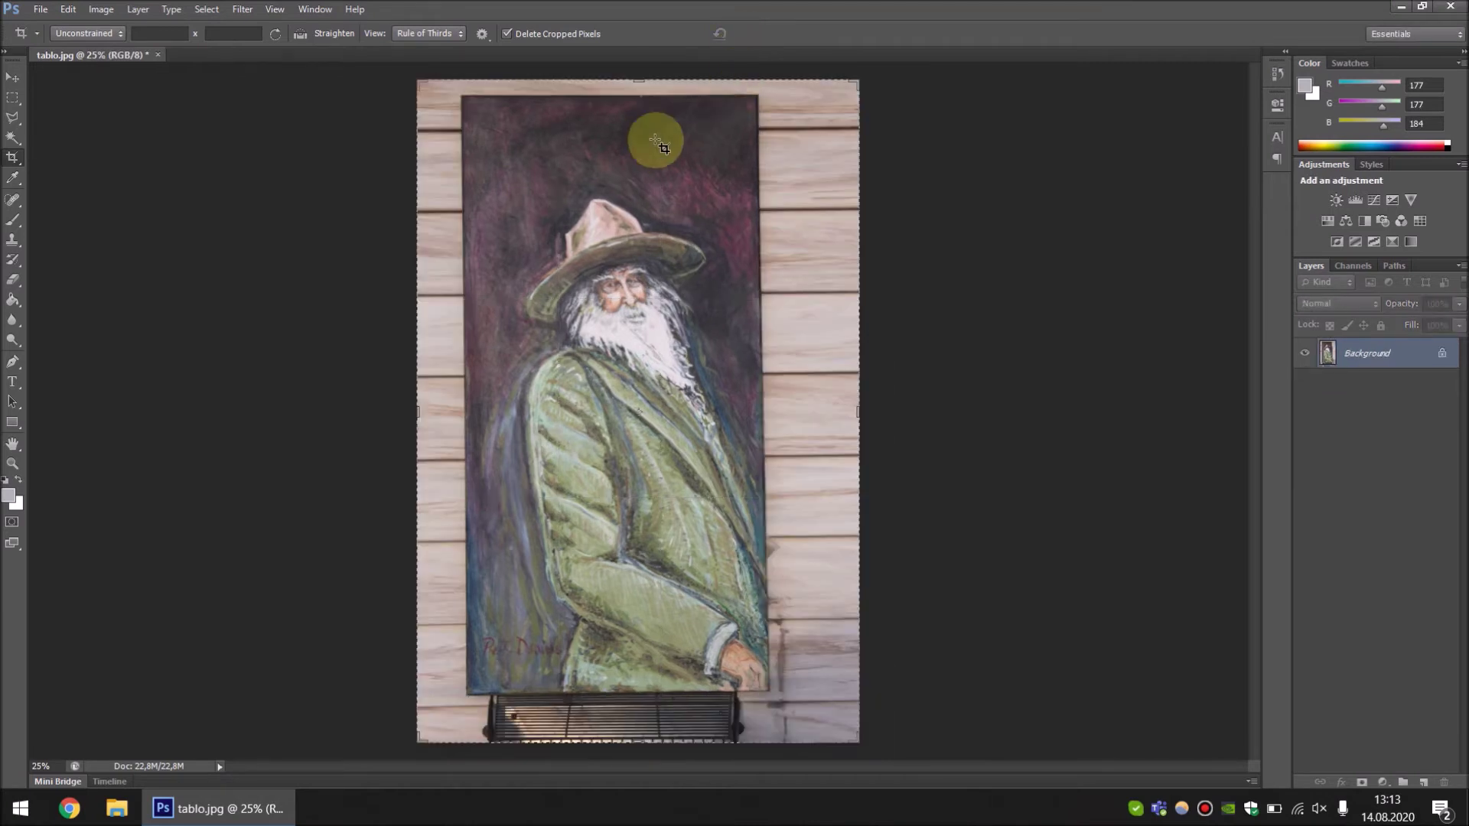
right_click(19, 168)
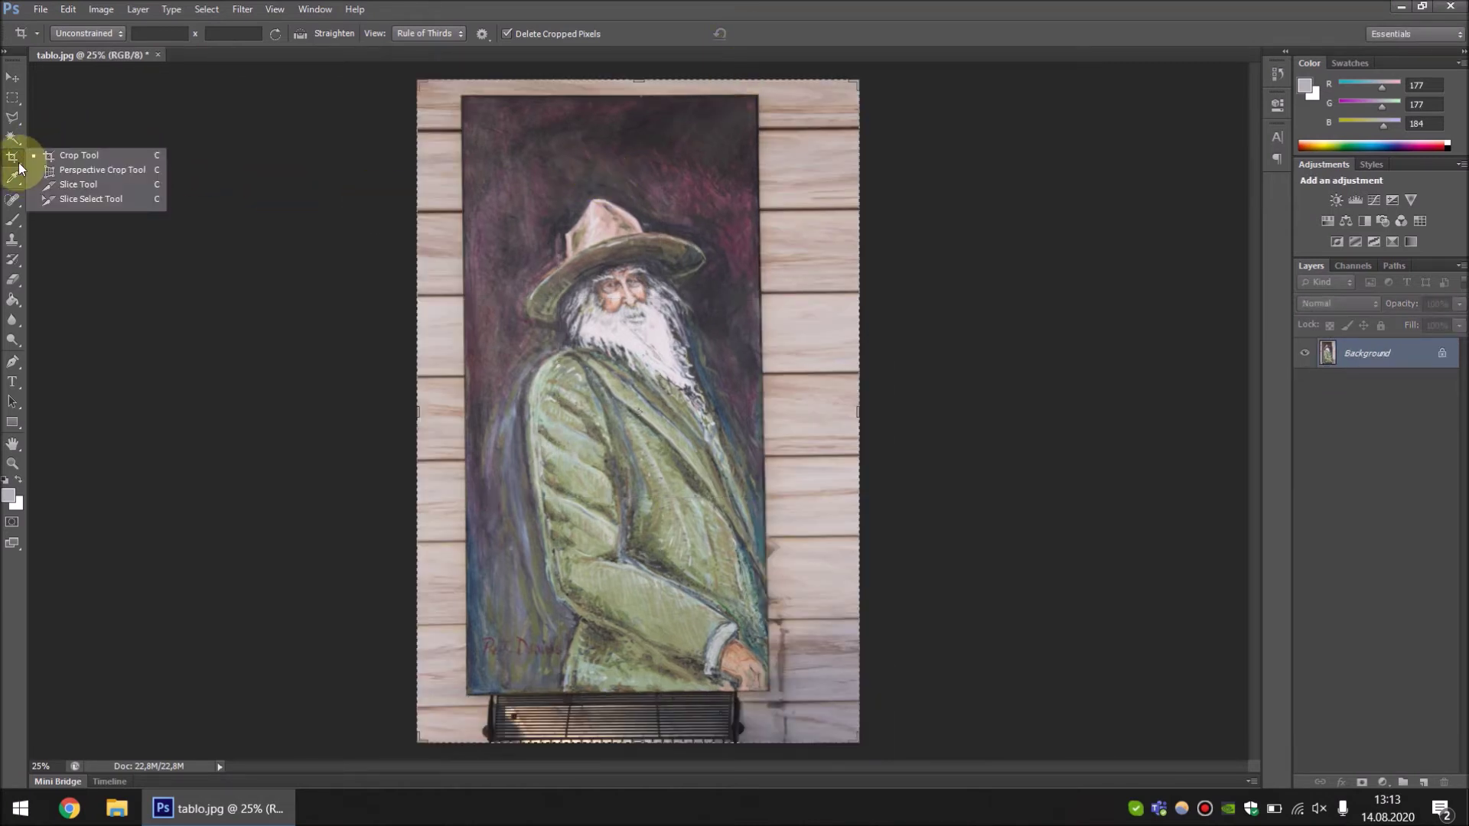
Step: With Perspective Crop, mark the painting's four corners and fine-tune the bottom-left one
left_click(64, 175)
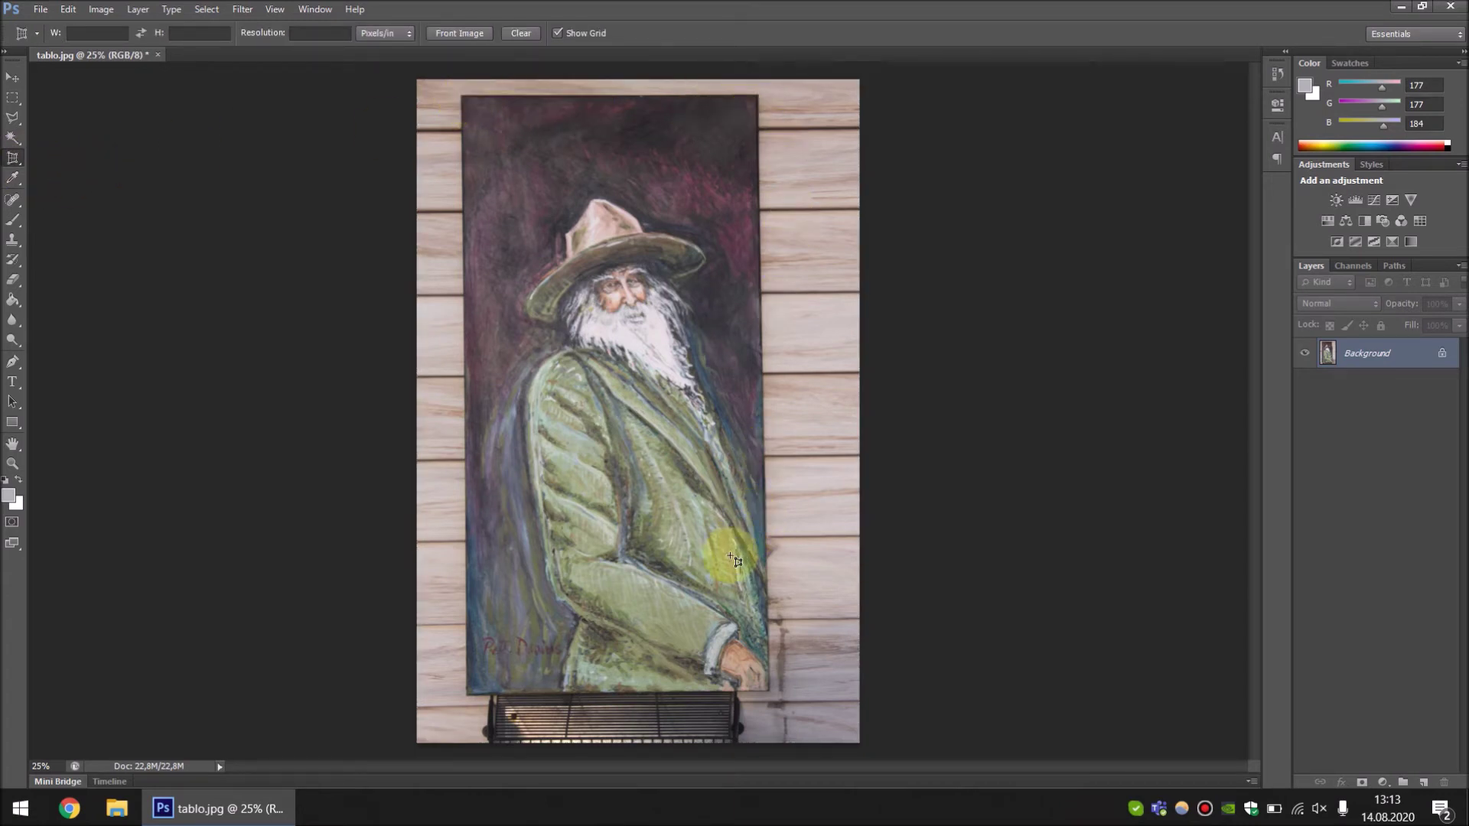
left_click(459, 95)
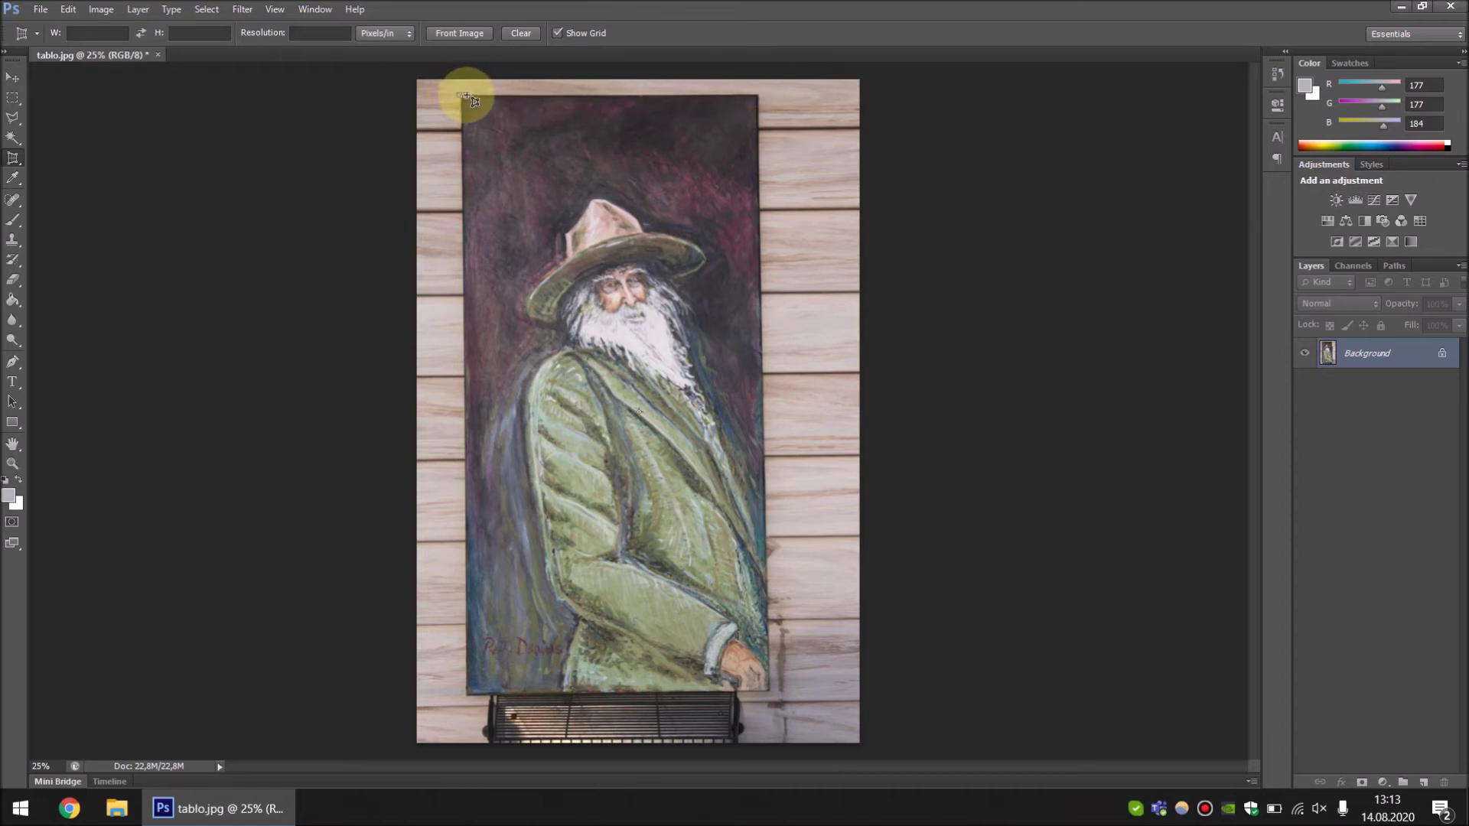
left_click(760, 96)
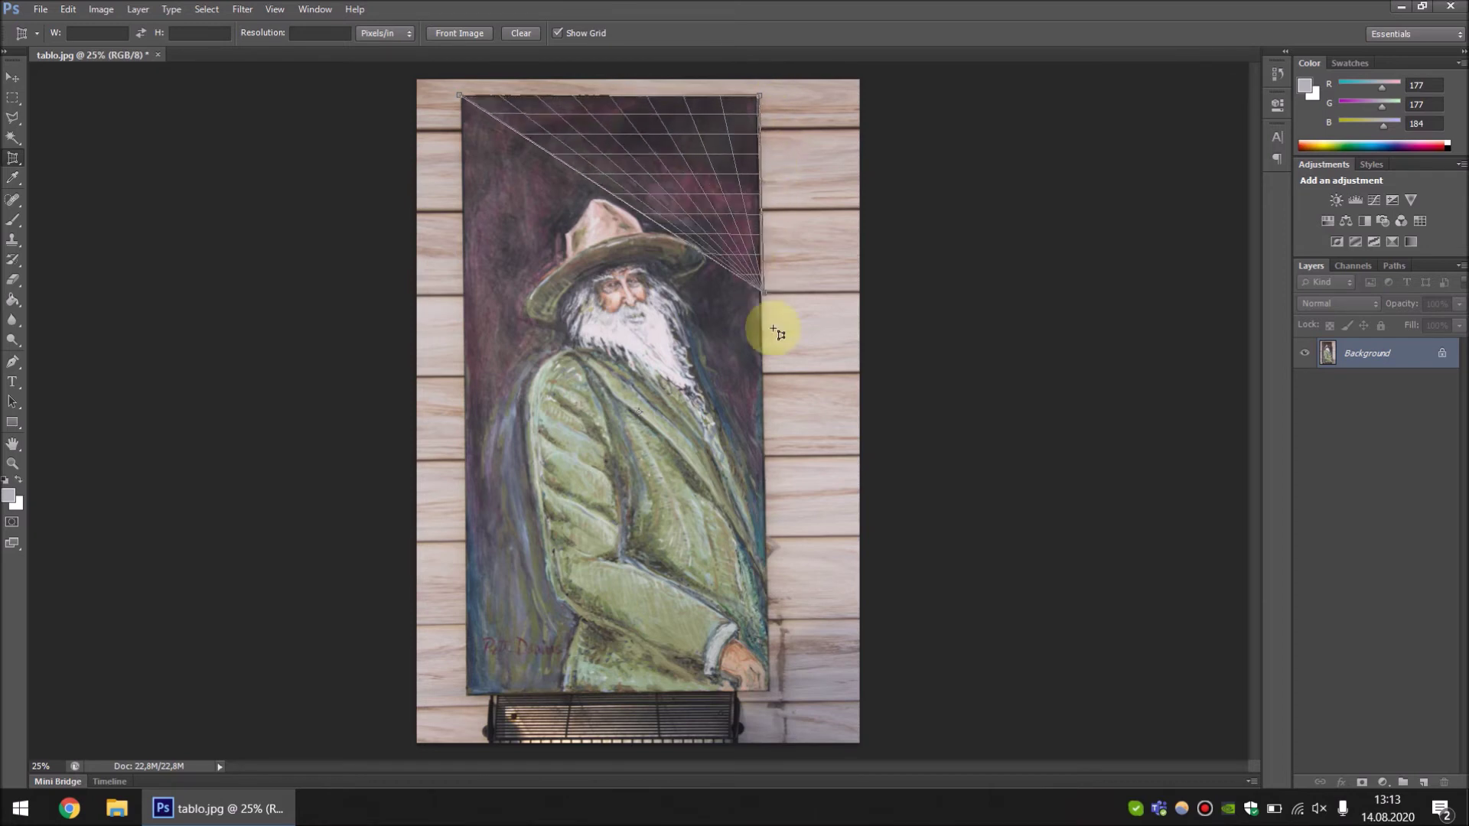
left_click(771, 693)
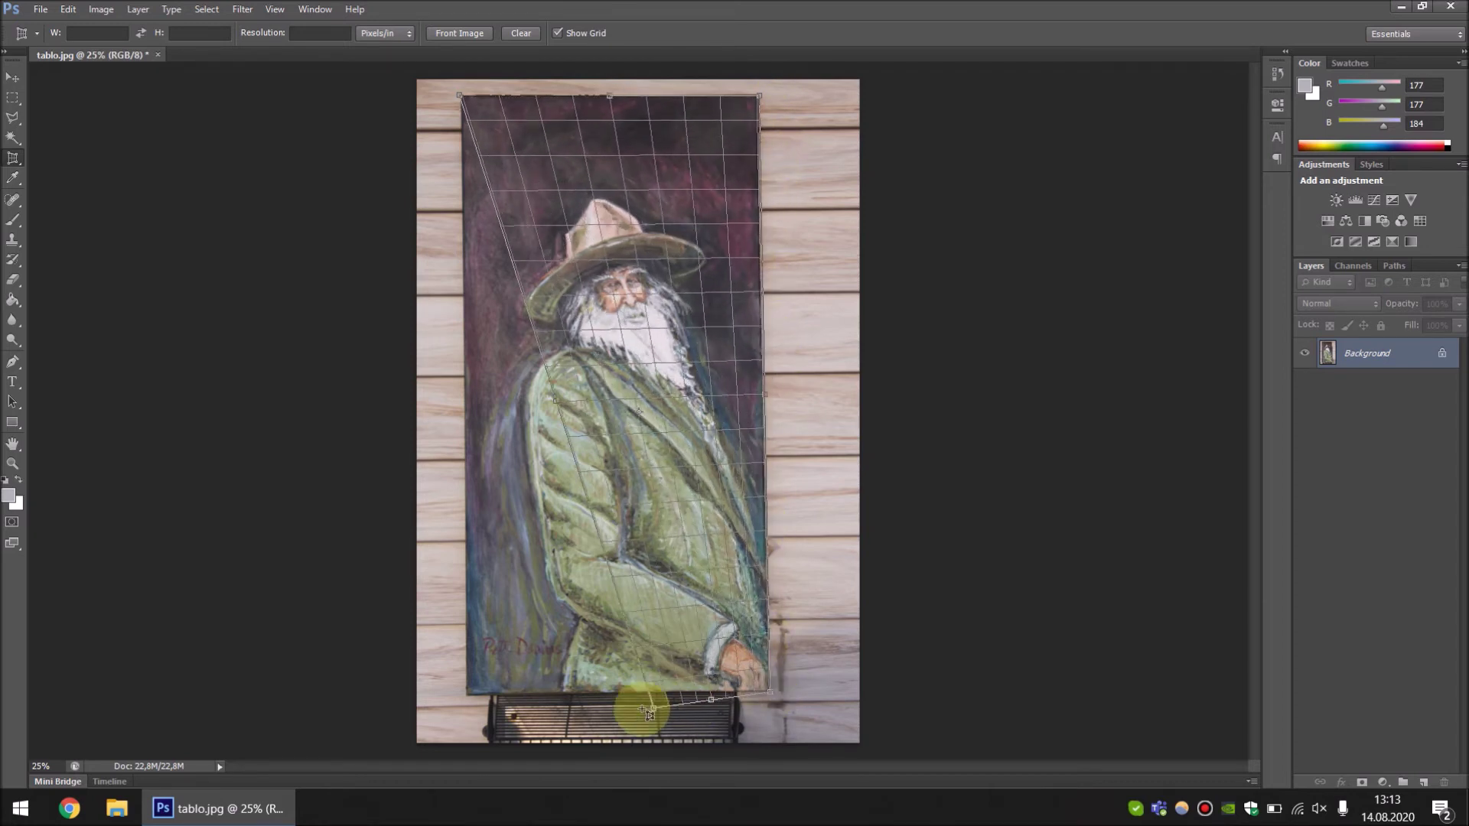
left_click(466, 696)
left_click_drag(467, 698, 464, 695)
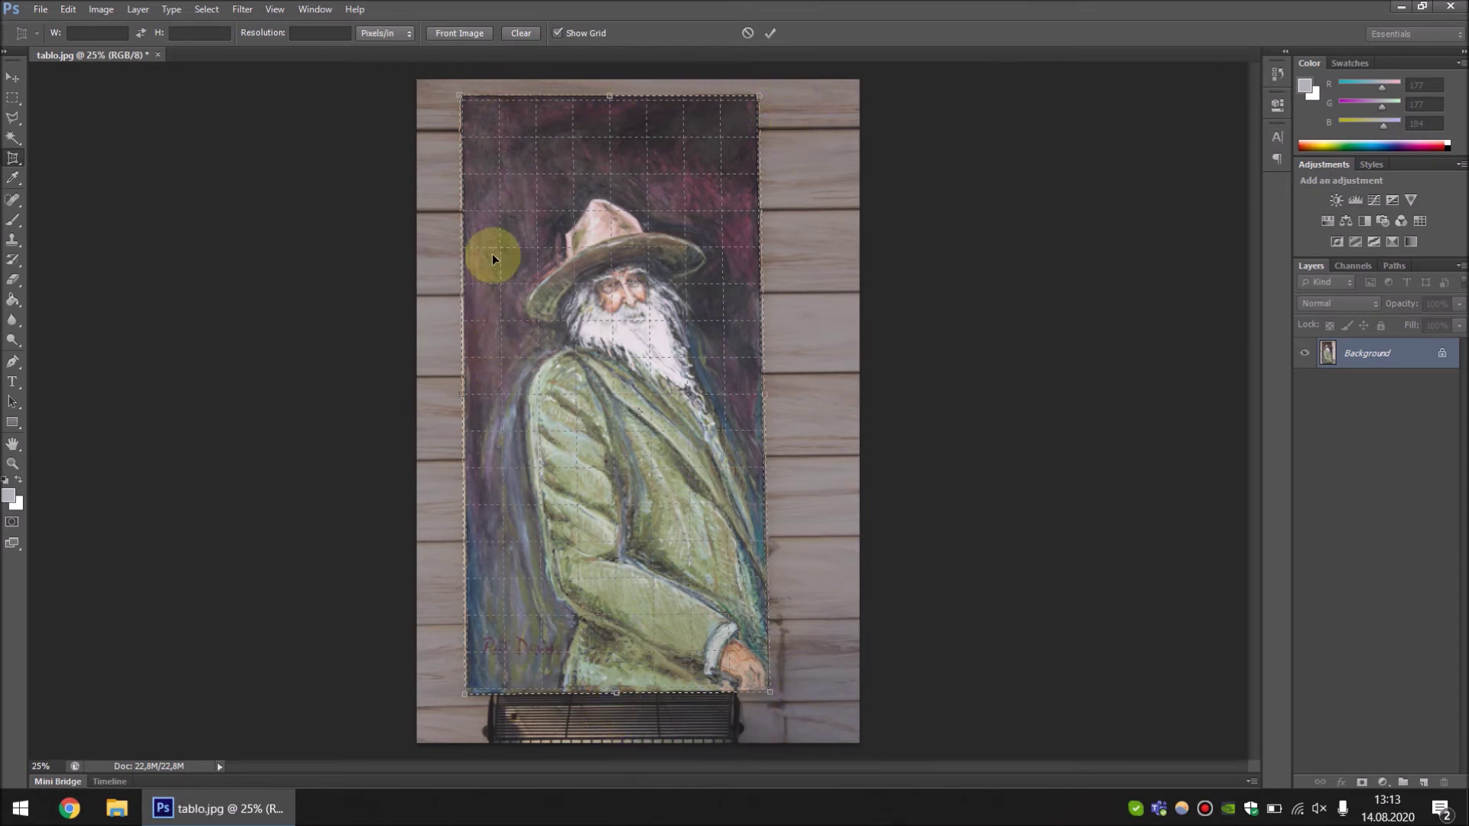
Step: Apply the perspective crop, undo it to restore tablo.jpg, and show the desktop
left_click(771, 34)
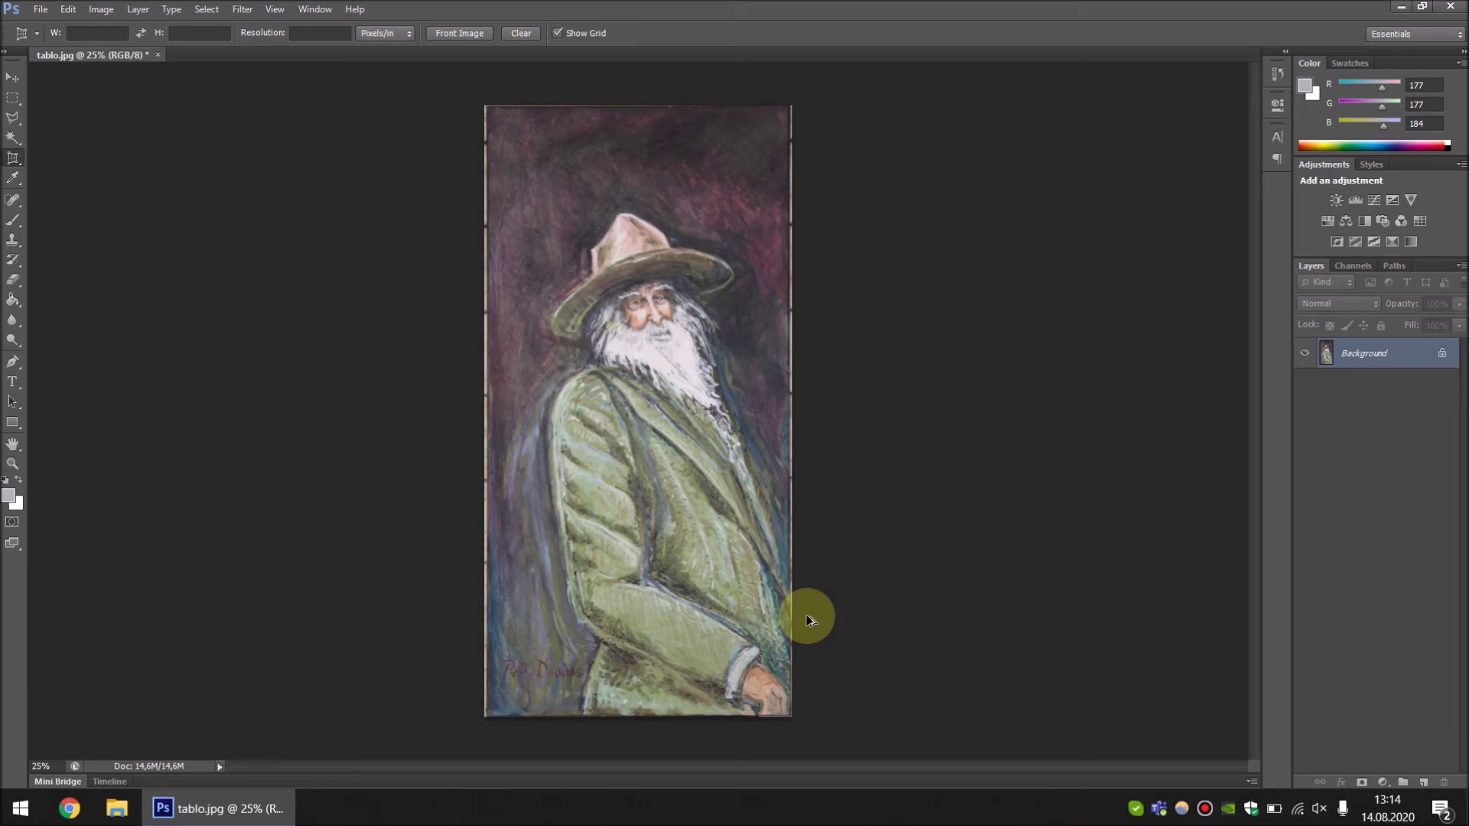
key("ctrl+z")
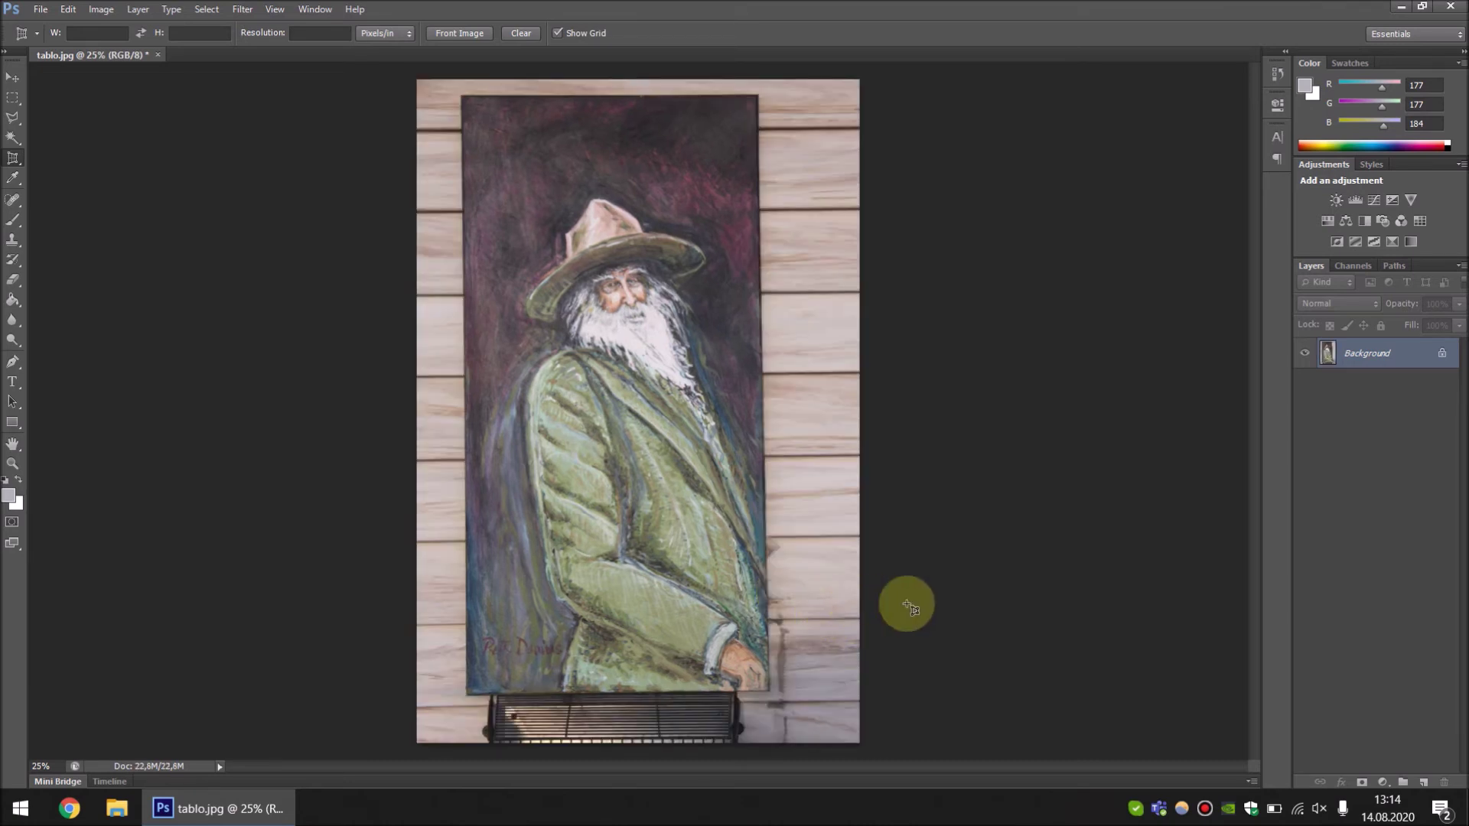
key("super+d")
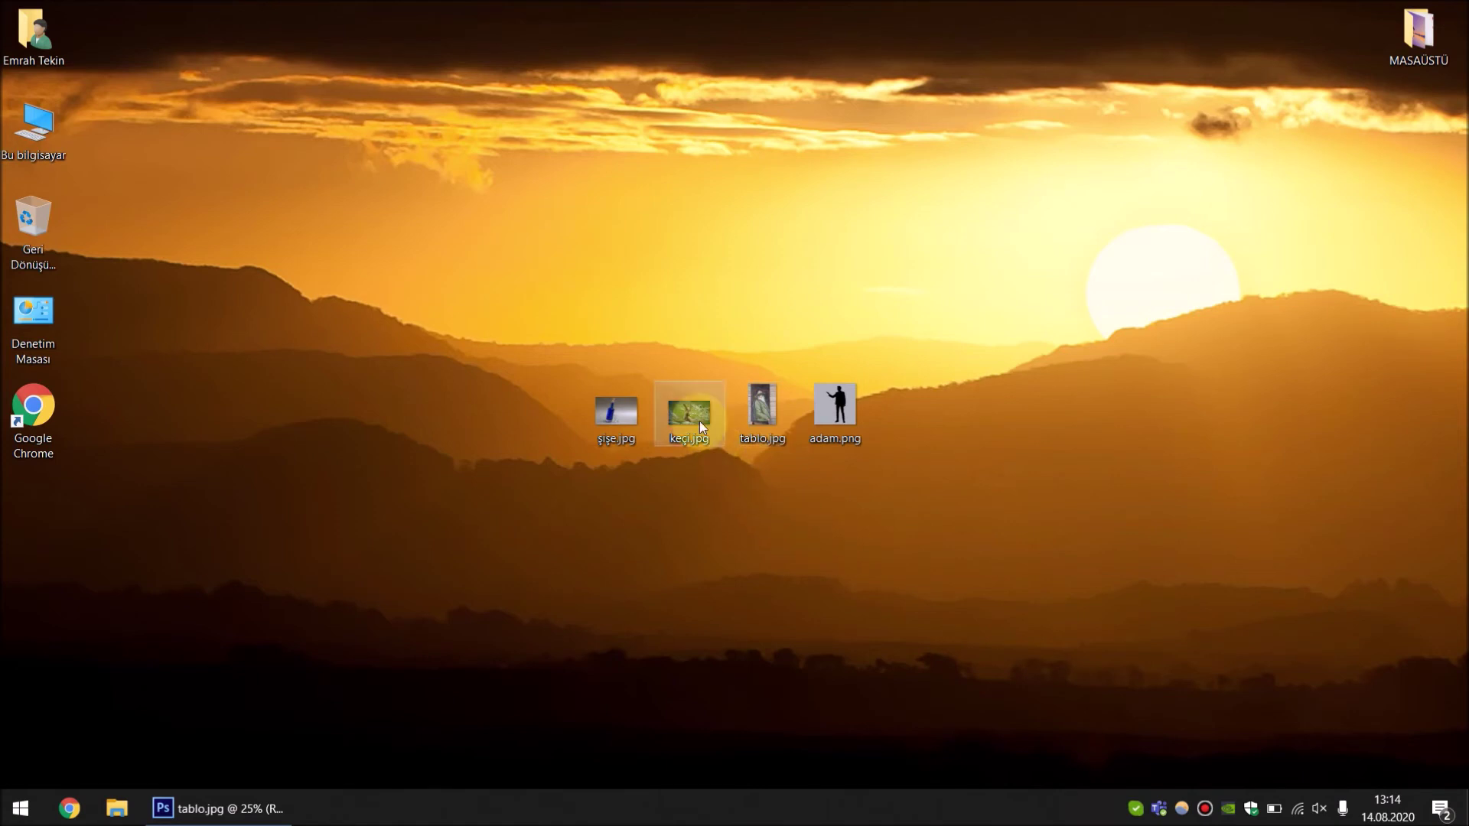
Step: Drag keçi.jpg from the desktop into Photoshop to open it
mouse_move(697, 412)
left_mouse_down()
mouse_move(252, 812)
mouse_move(658, 19)
mouse_move(811, 322)
left_mouse_up()
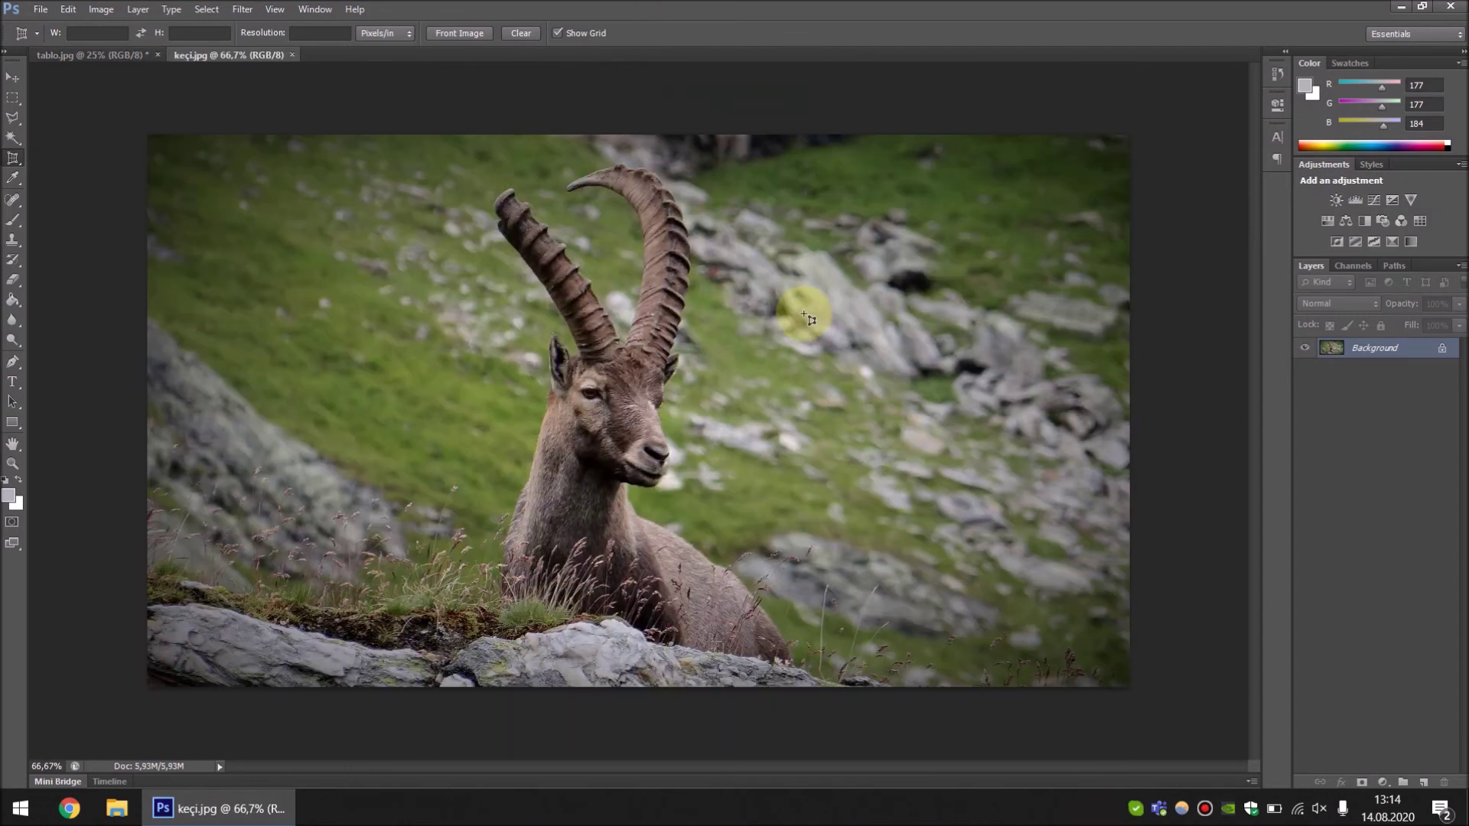
left_click(413, 154)
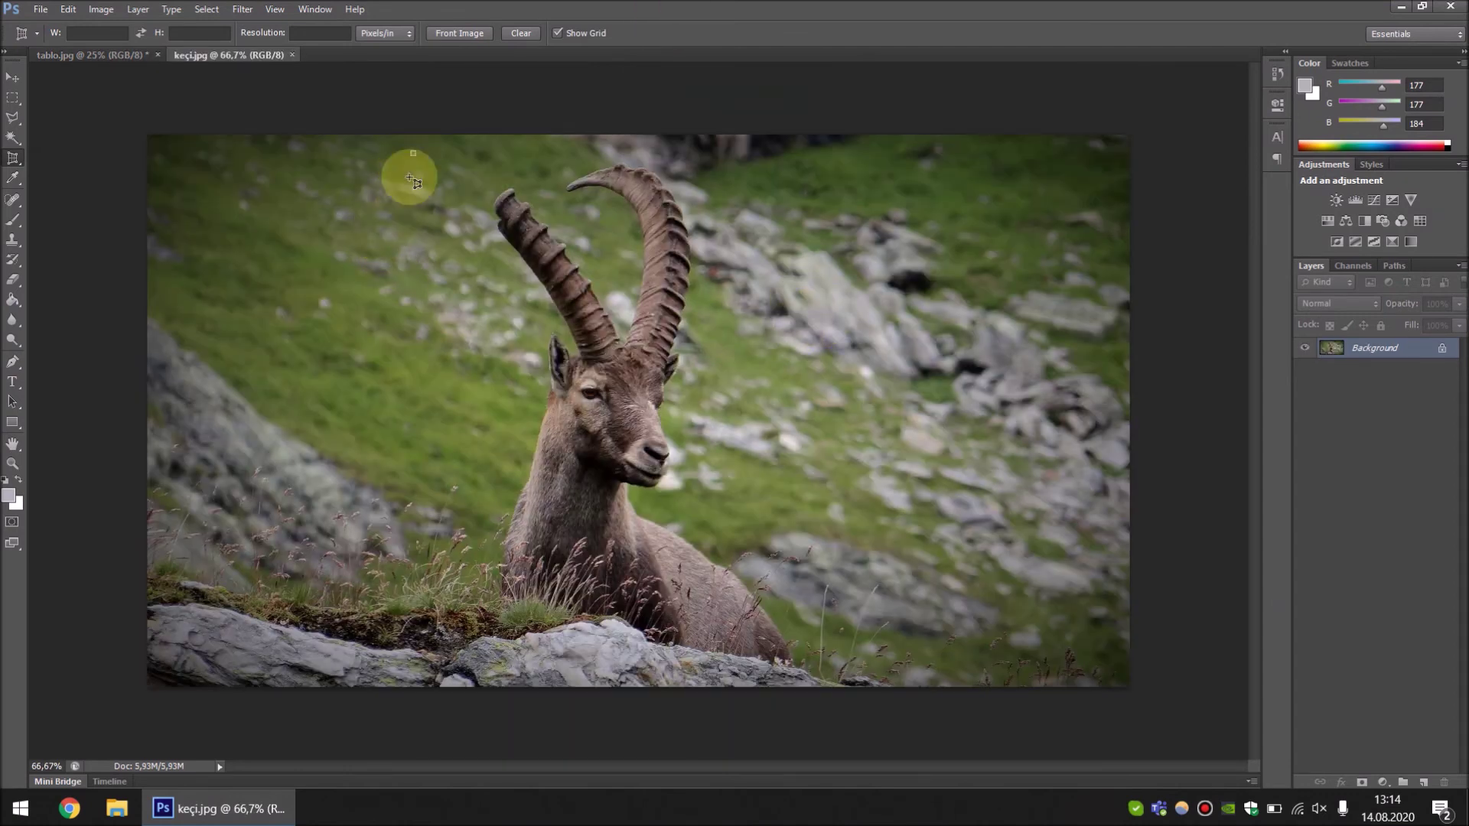
left_click(406, 520)
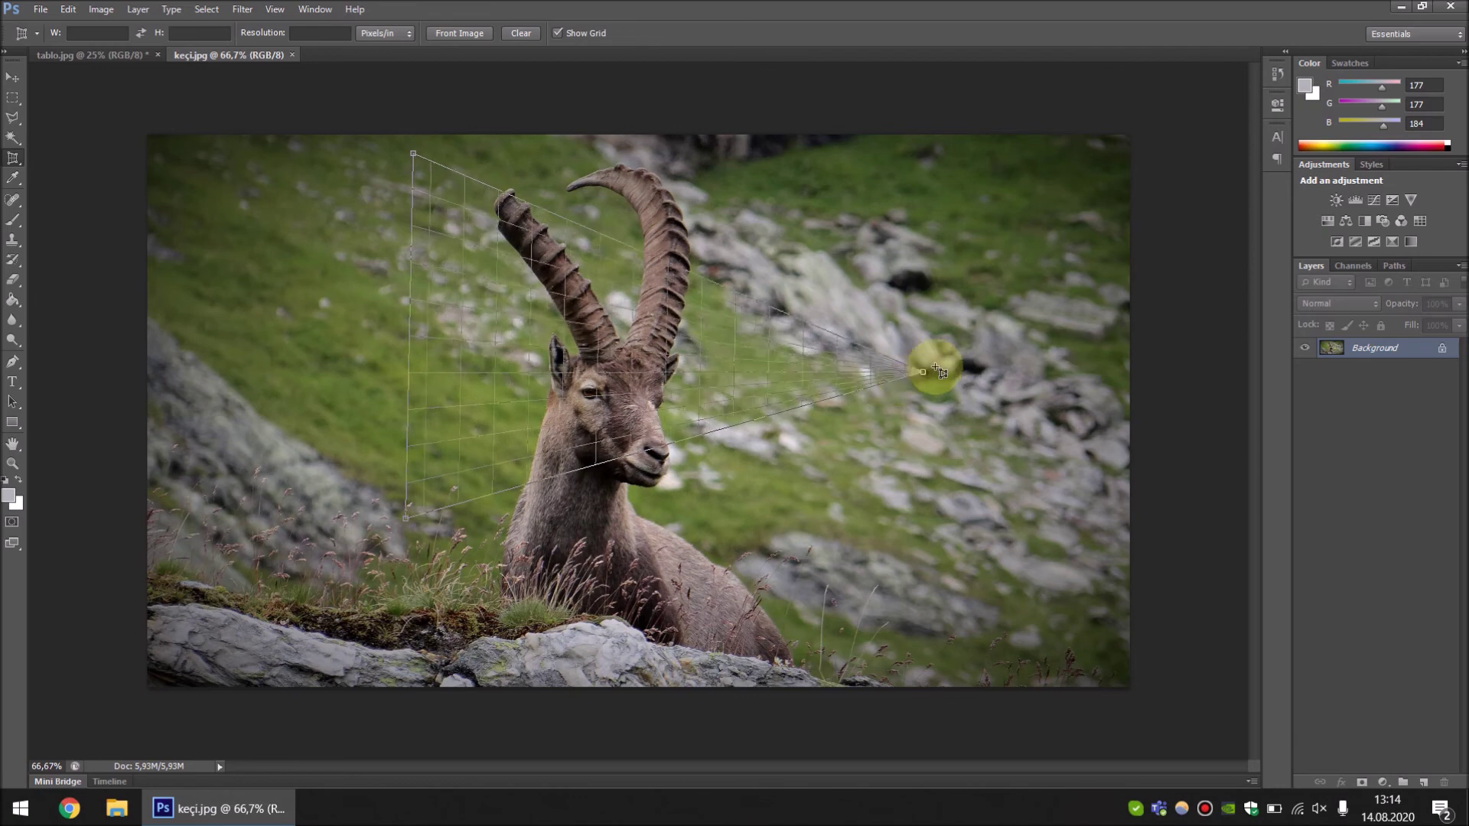
left_click_drag(929, 382, 928, 403)
left_click(928, 403)
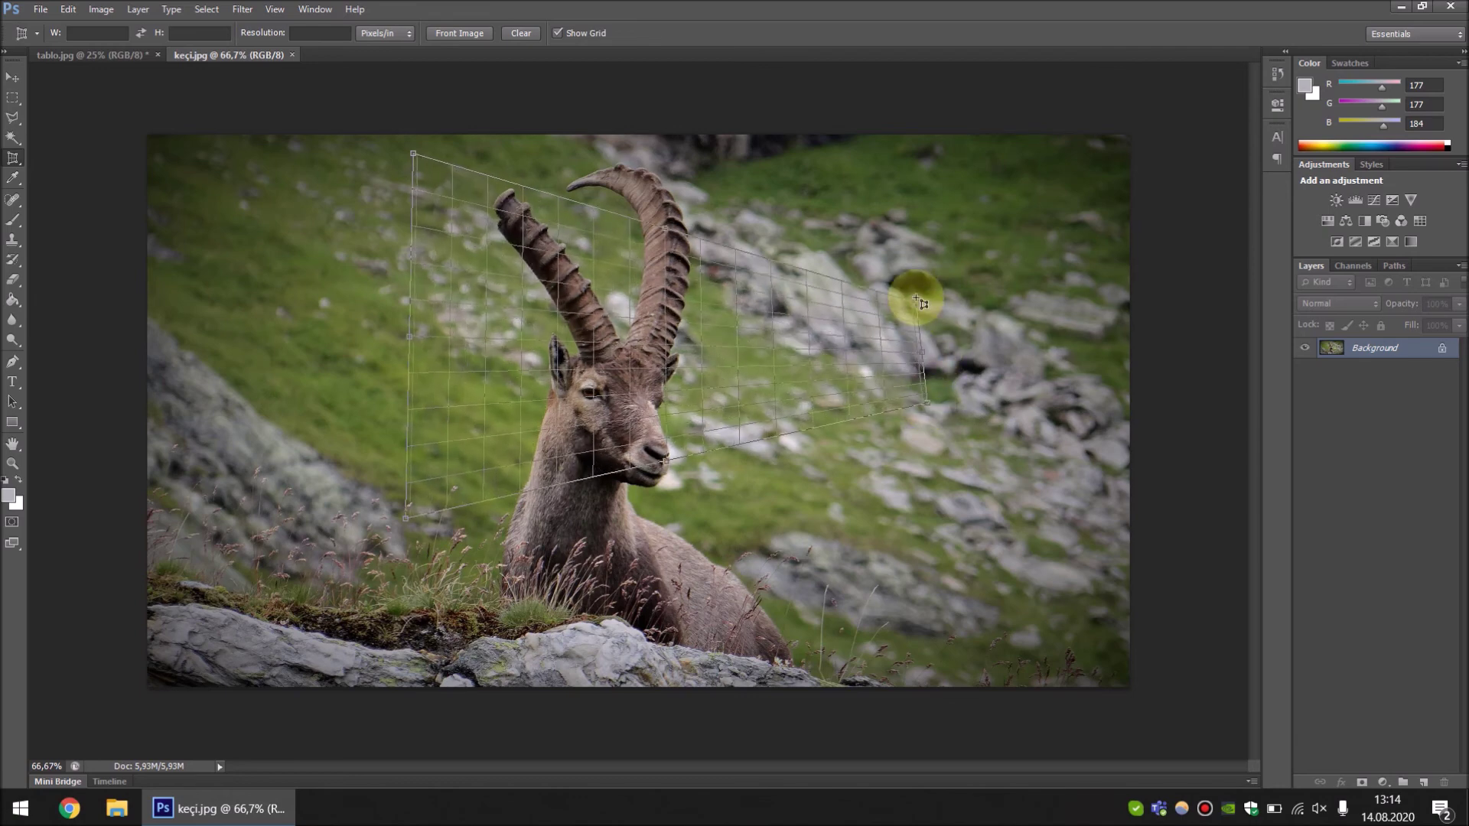
left_click_drag(883, 249, 917, 136)
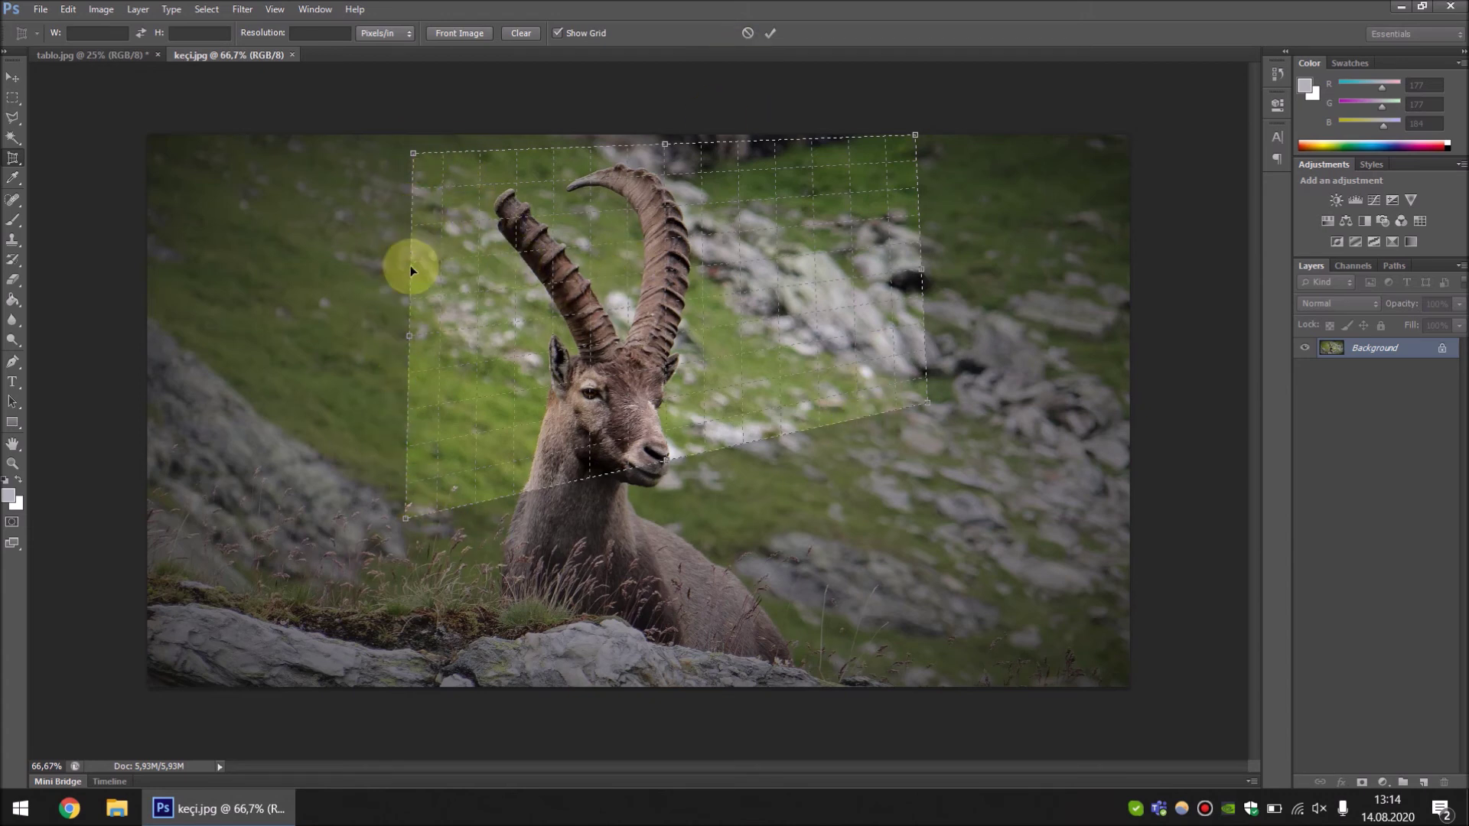
left_click(769, 33)
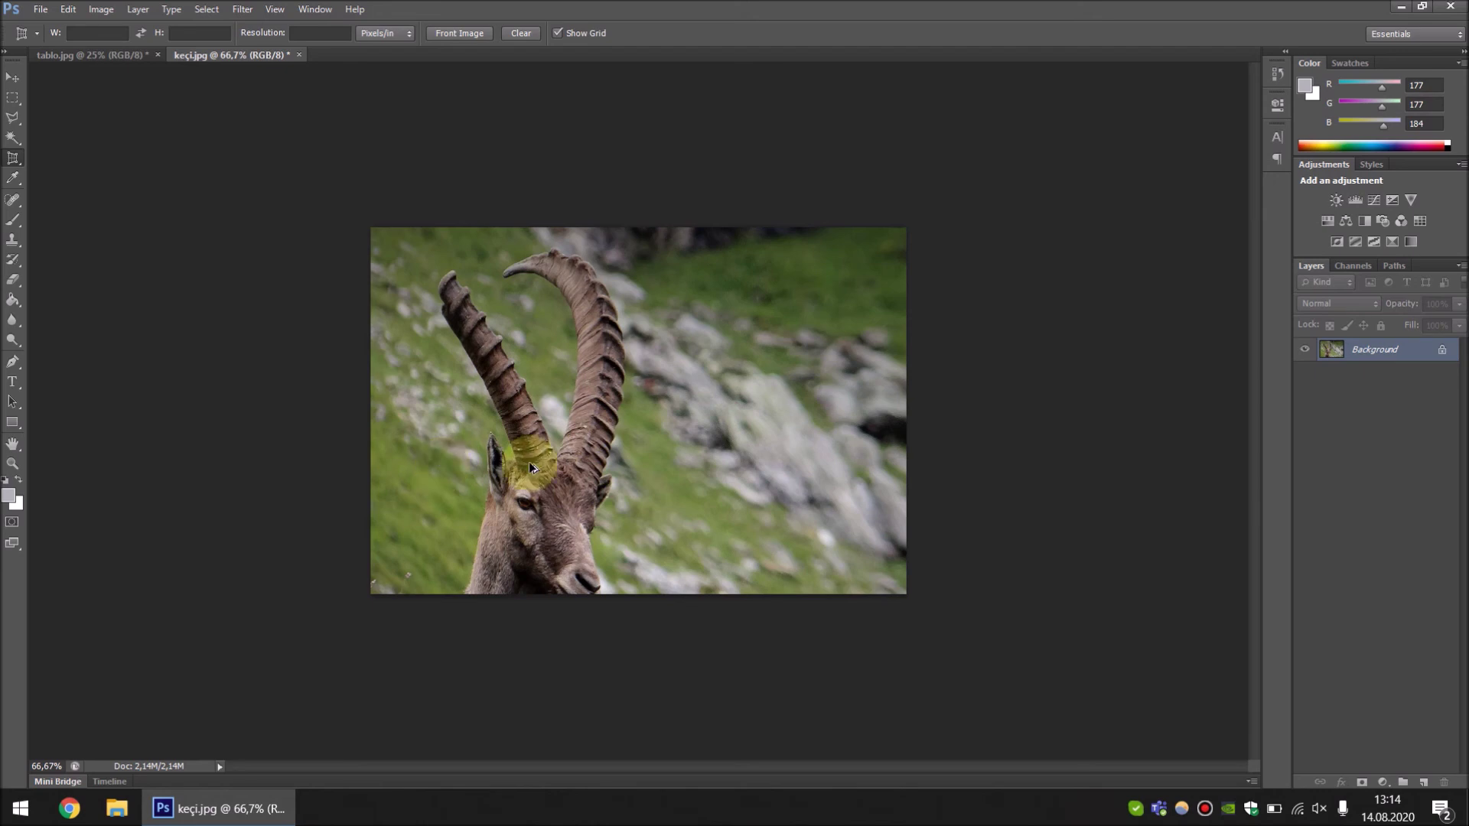
key("ctrl+z")
left_click(387, 261)
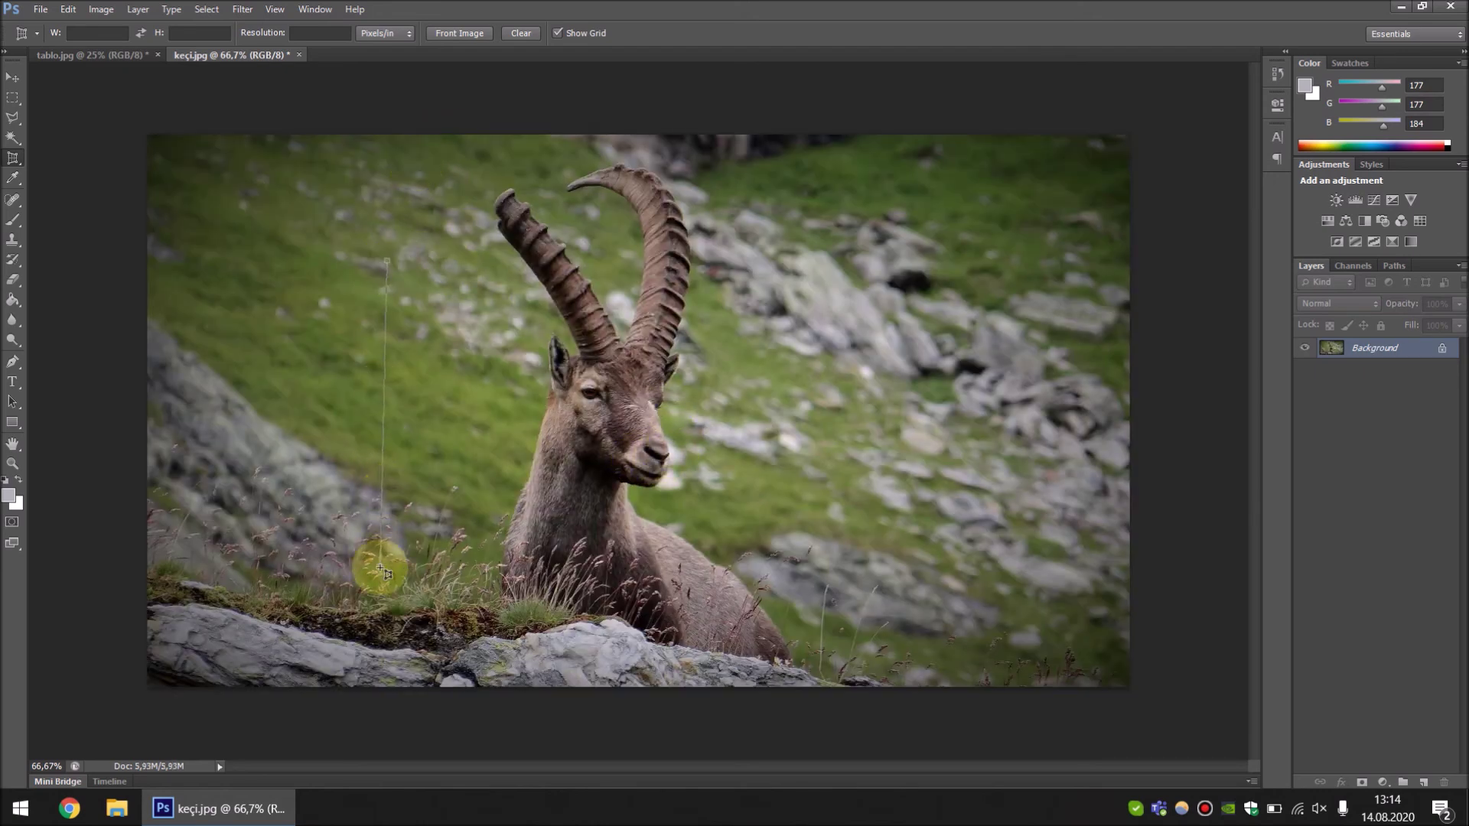
left_click(381, 623)
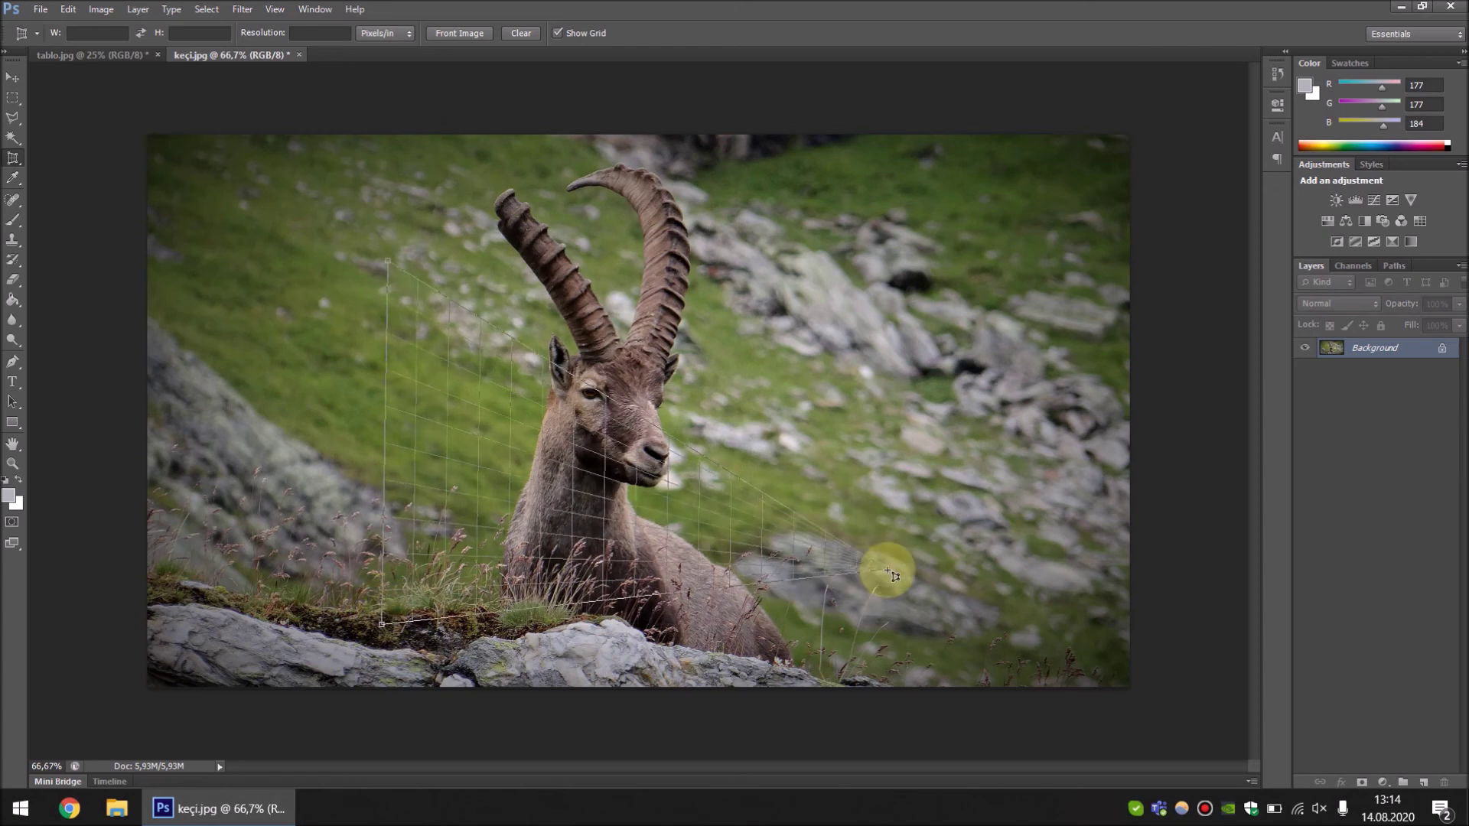
left_click(728, 546)
left_click(725, 298)
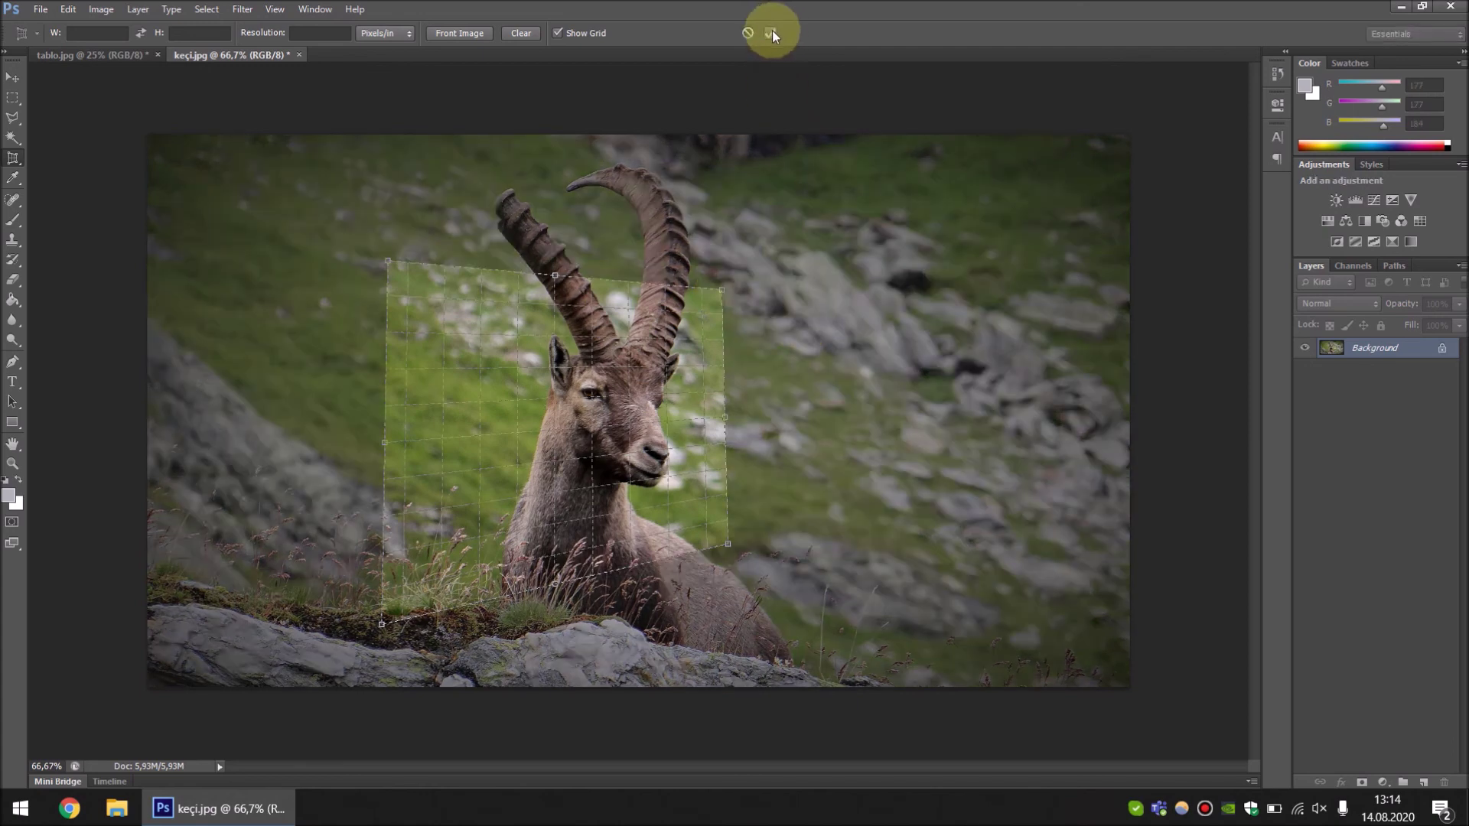
left_click(772, 33)
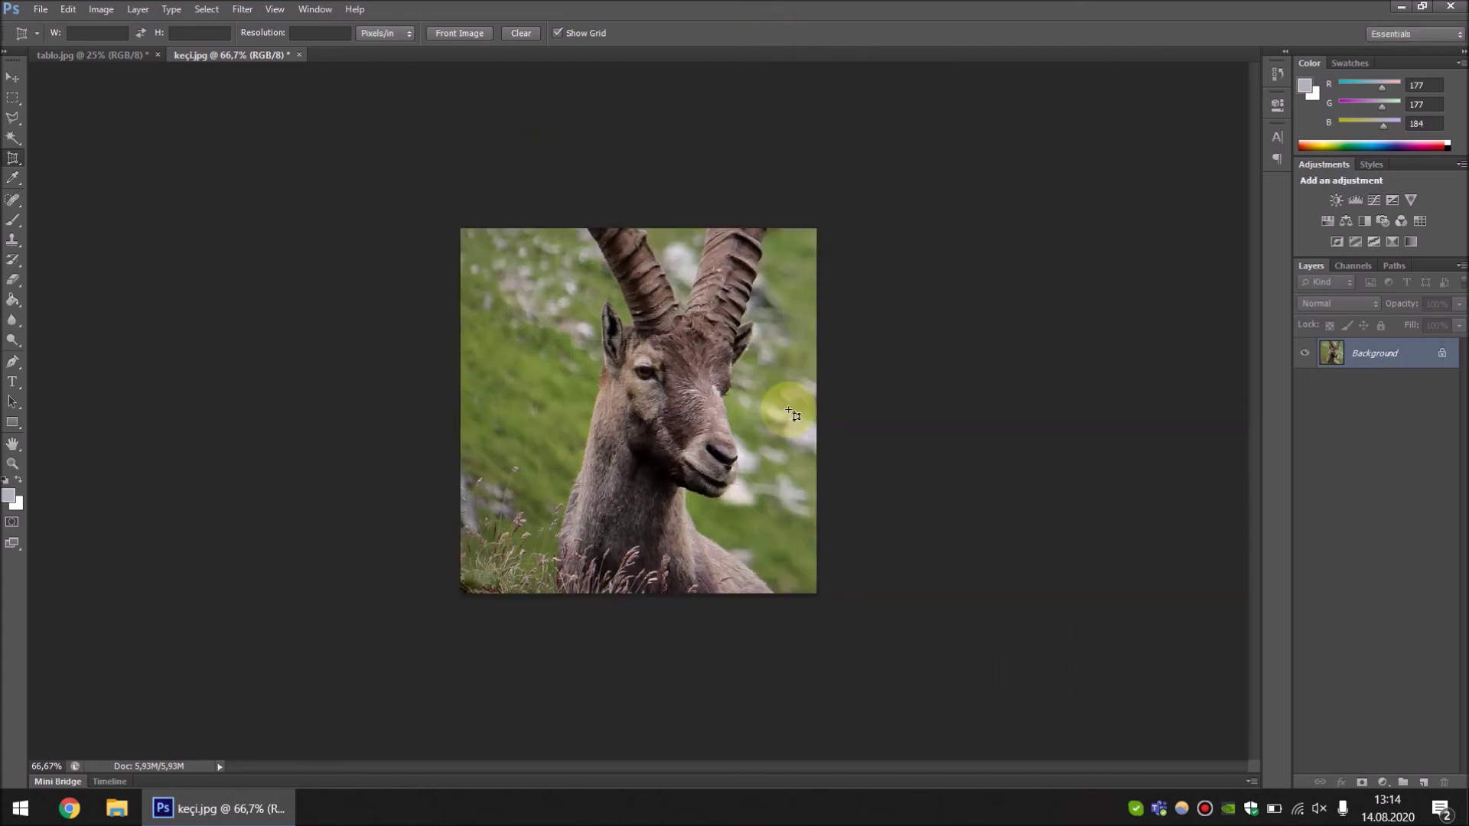
key("ctrl+z")
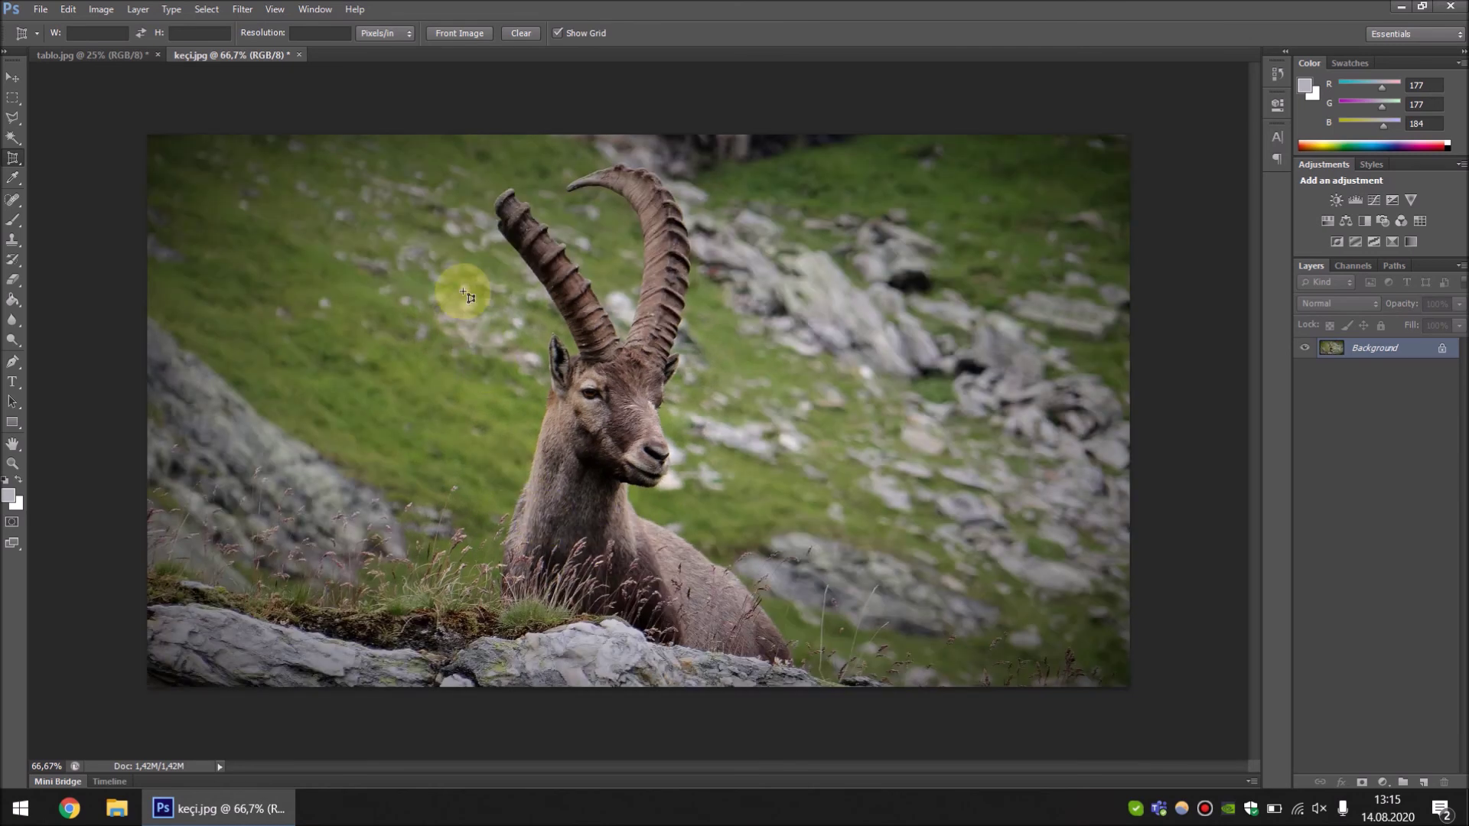
left_click(463, 291)
left_click(454, 513)
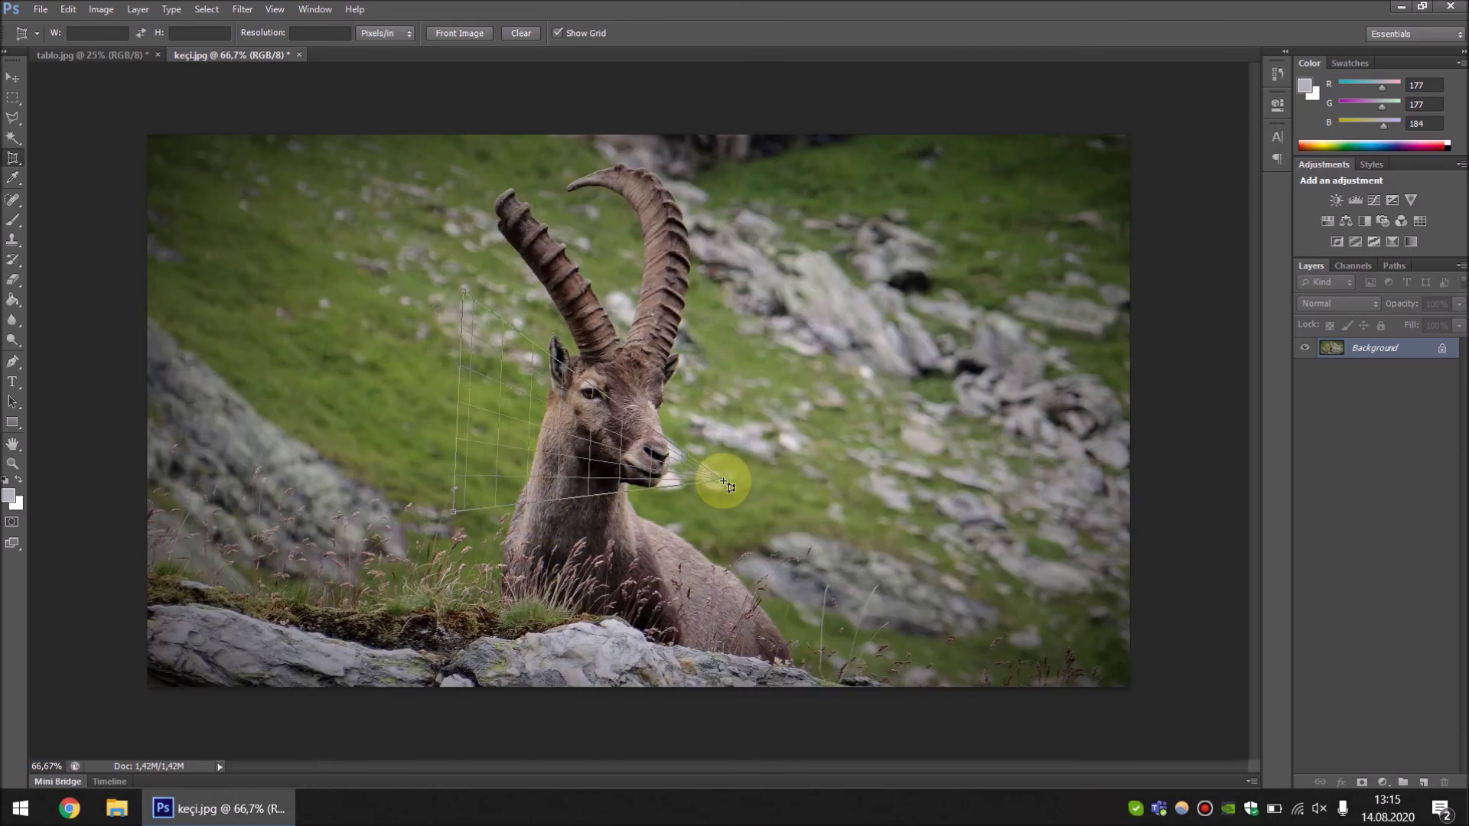
left_click(724, 482)
left_click(729, 429)
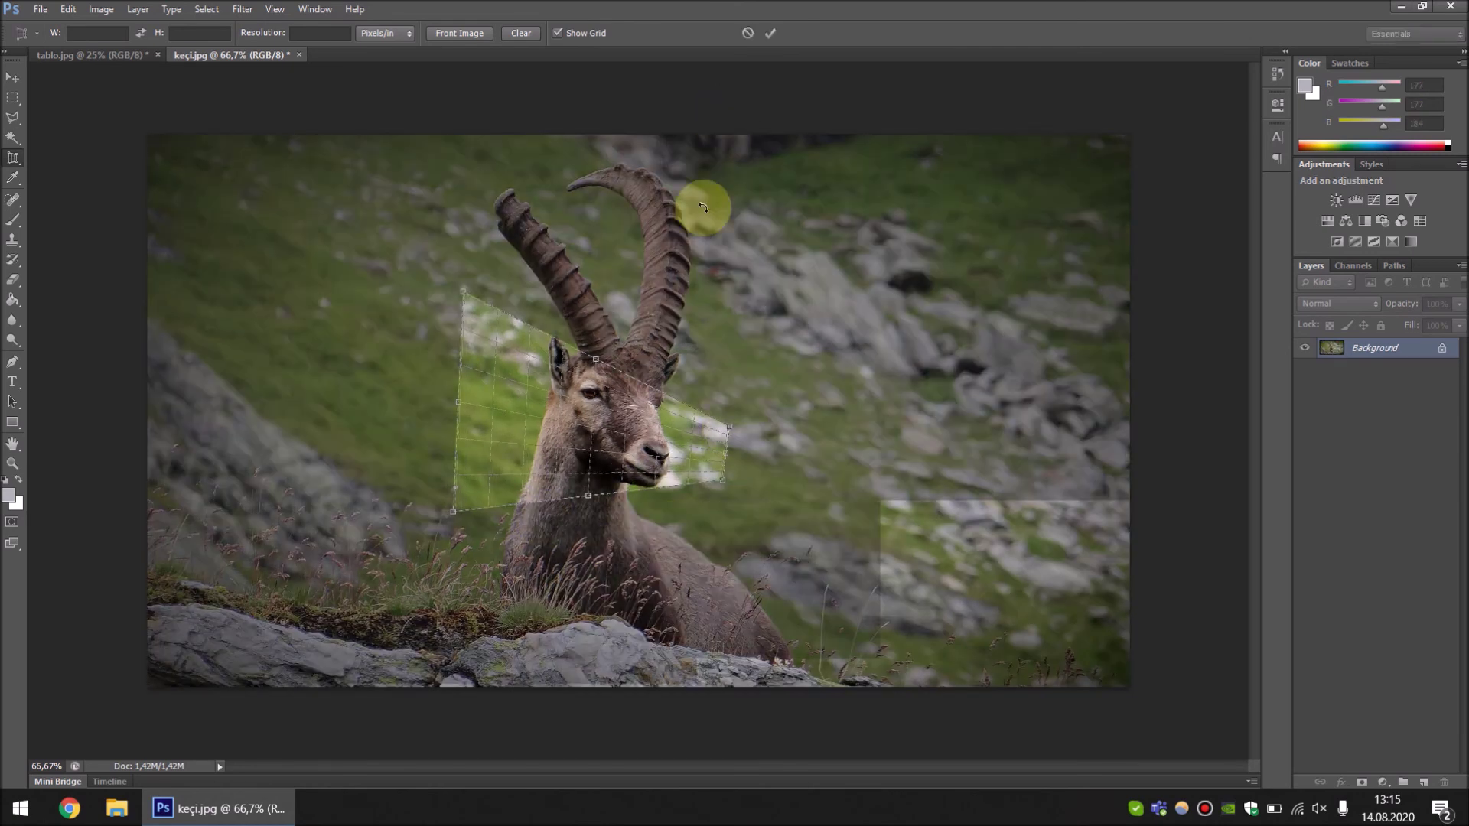
left_click(771, 34)
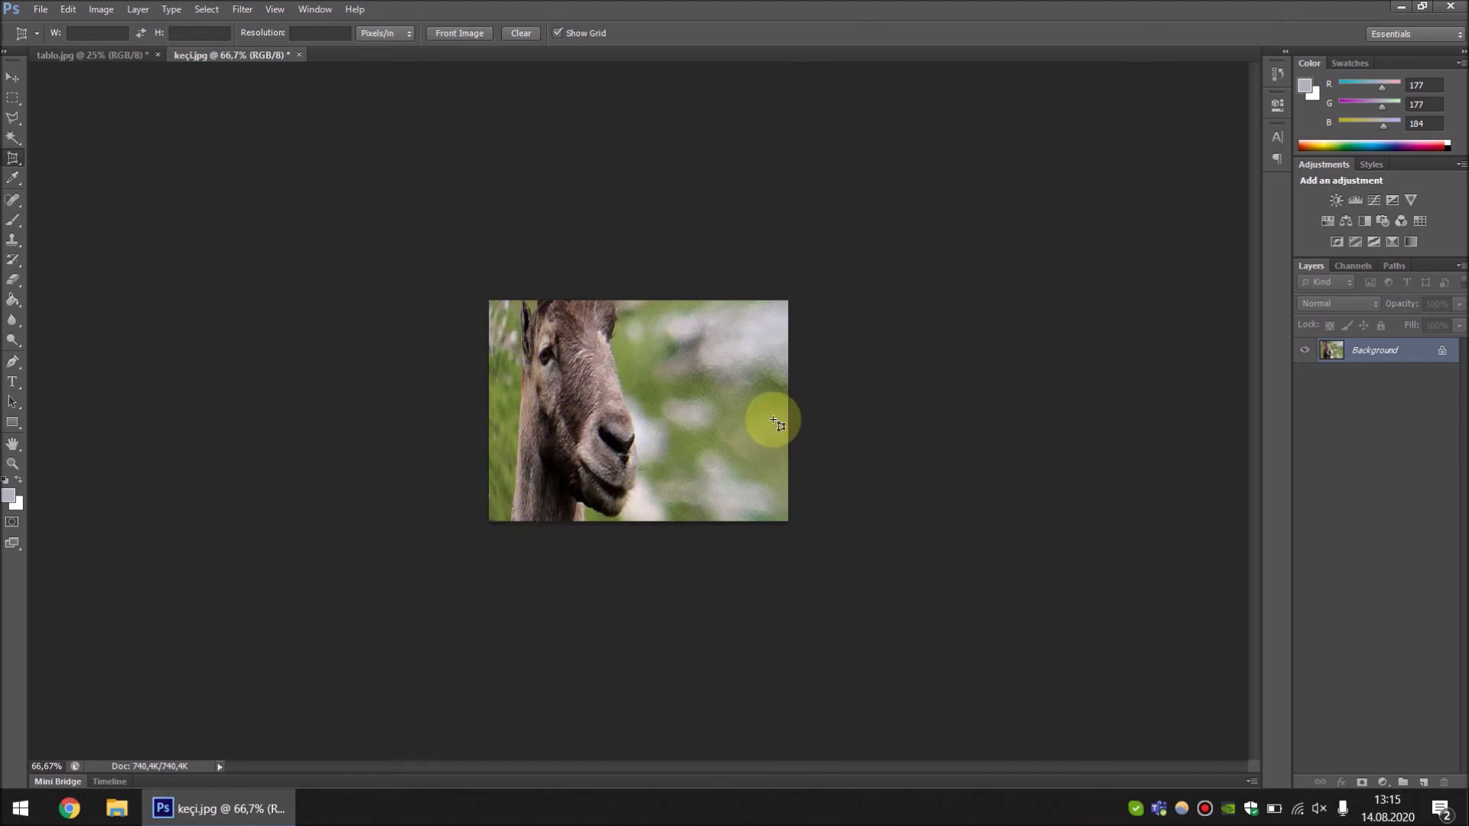
key("ctrl+z")
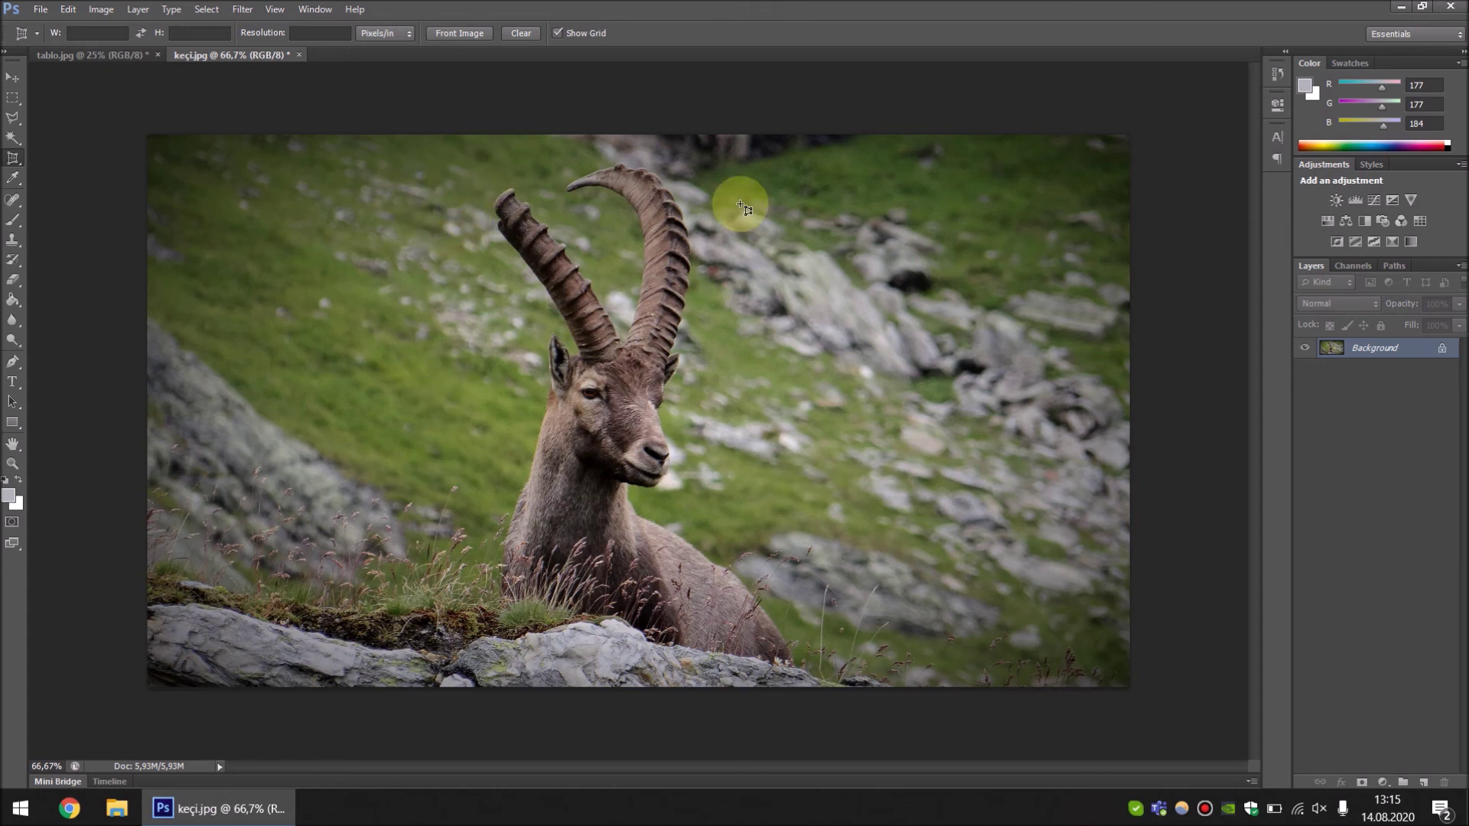
Step: Make the tablo.jpg document tab active again
left_click(105, 53)
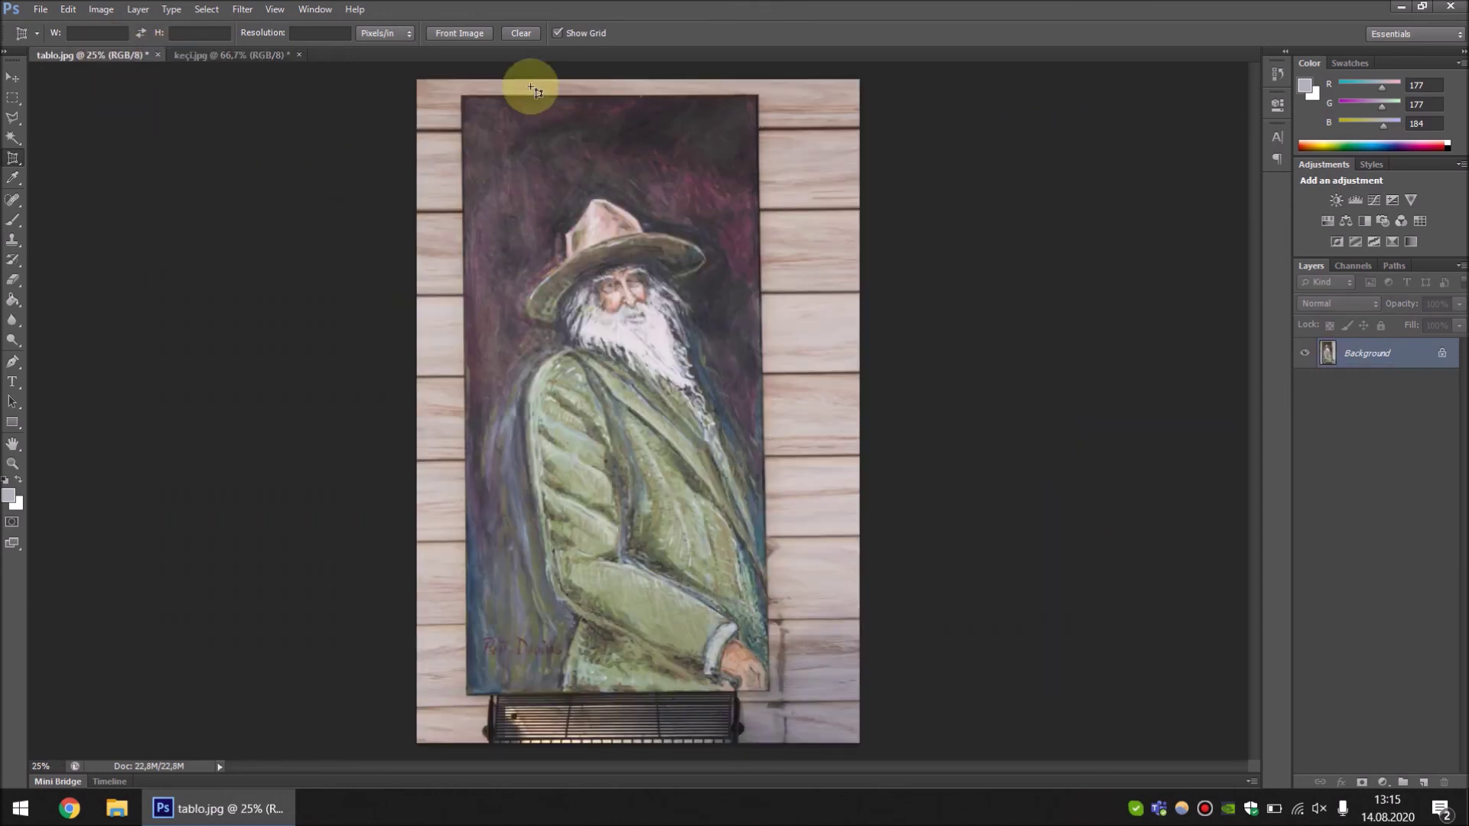